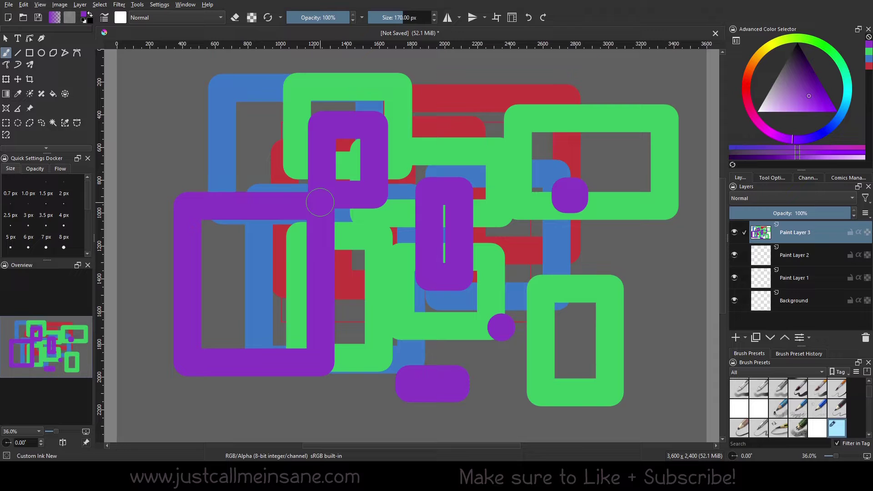
Launch G'MIC-Qt from Krita's Filter menu and scroll through its category list.
left_click(119, 5)
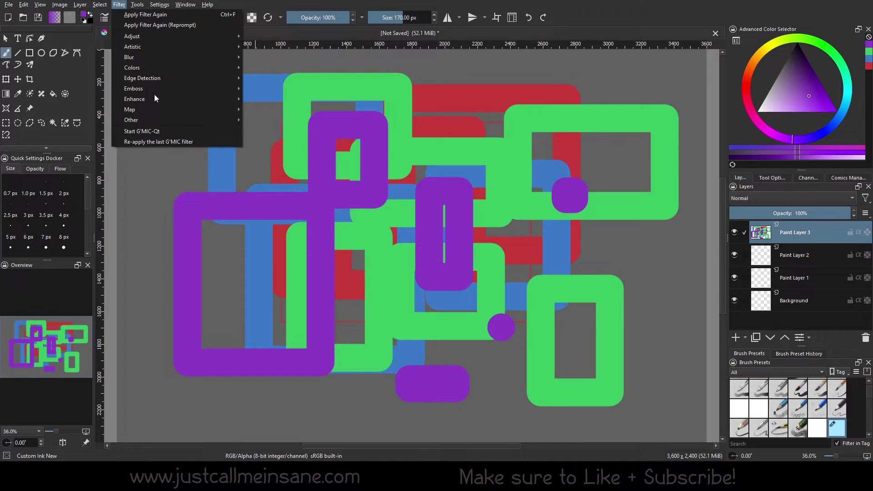
left_click(183, 132)
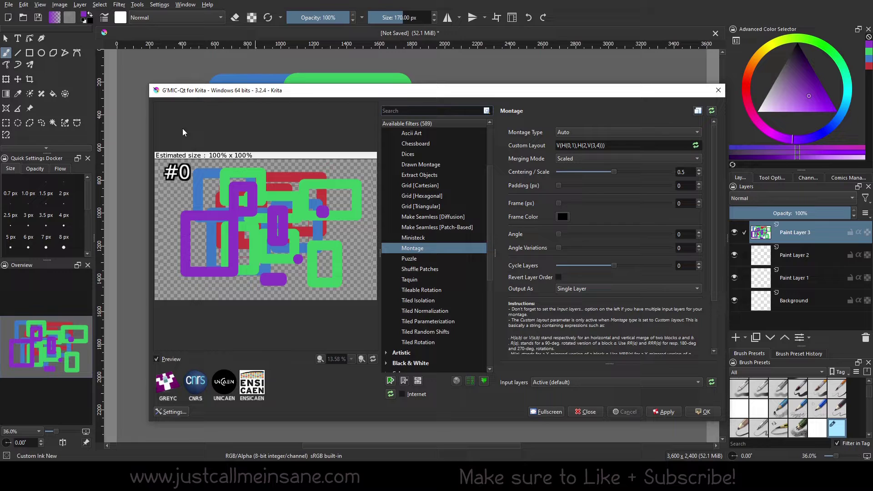
scroll(476, 255, "down", 6)
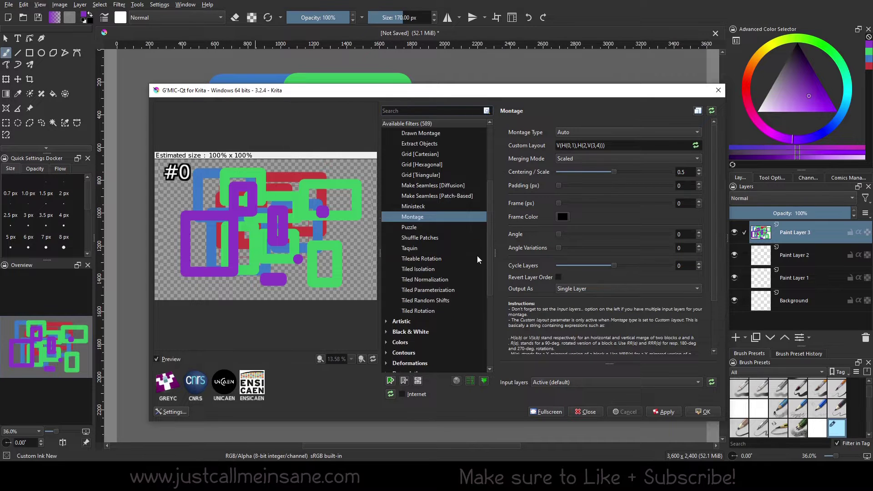
scroll(454, 299, "up", 9)
scroll(440, 340, "down", 6)
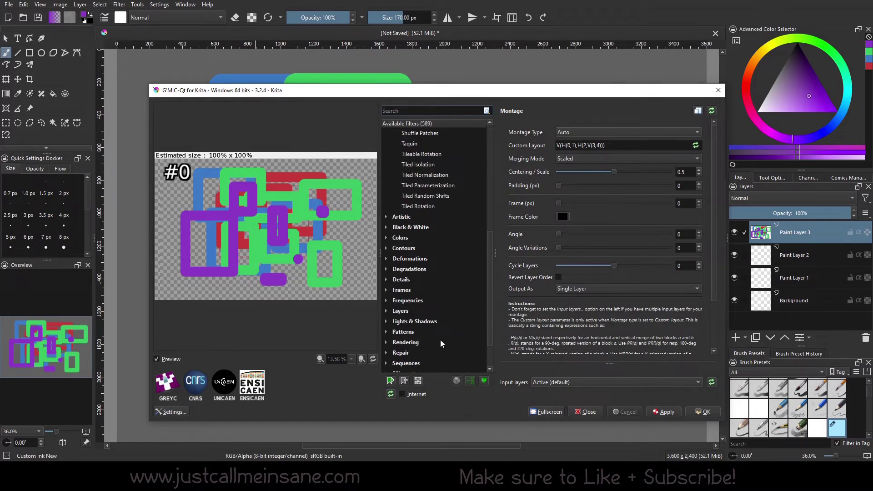
scroll(442, 339, "up", 7)
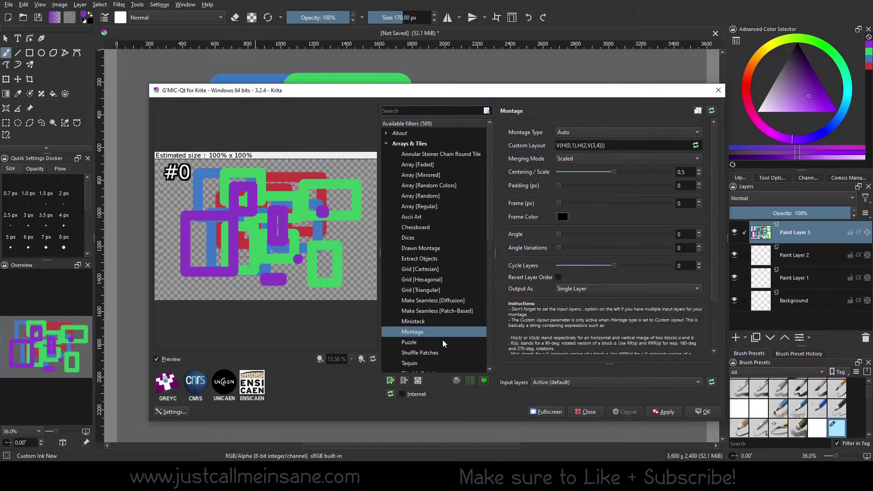
Collapse, re-expand, then collapse the Arrays & Tiles category again.
left_click(387, 143)
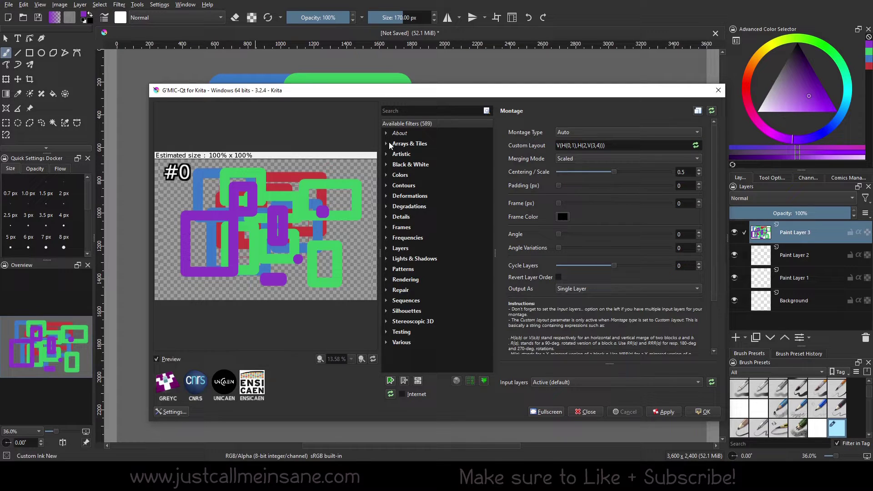
left_click(389, 142)
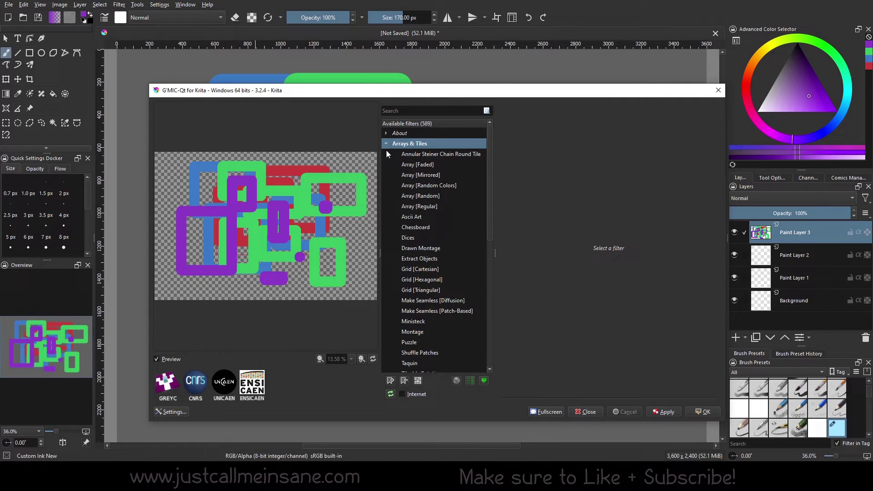
left_click(387, 143)
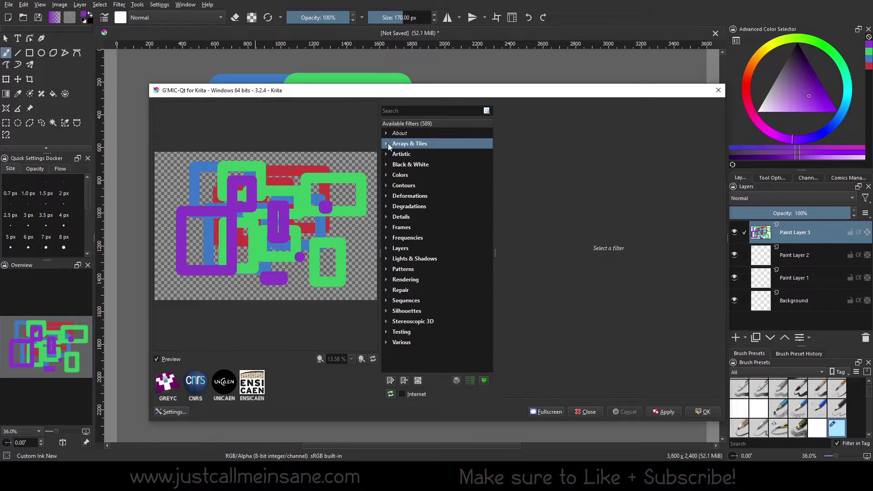
Close G'MIC-Qt, relaunch it from the Filter menu, and turn off the live preview.
left_click(718, 89)
left_click(119, 5)
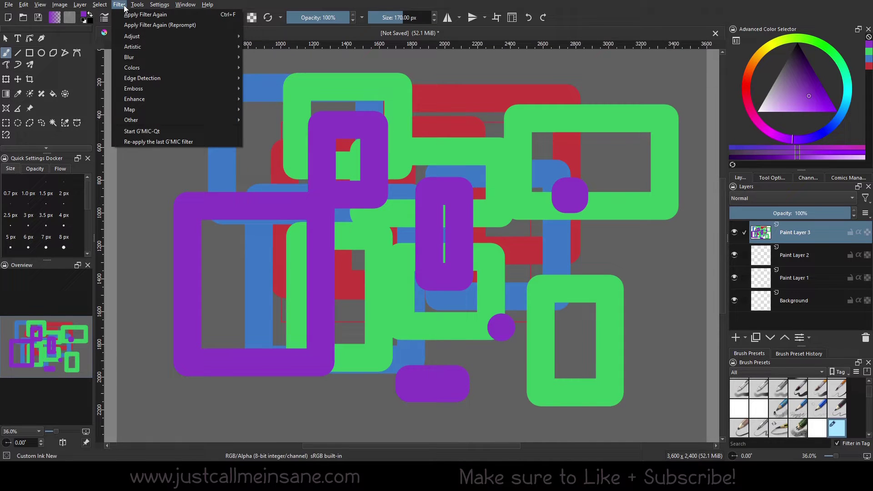
left_click(155, 134)
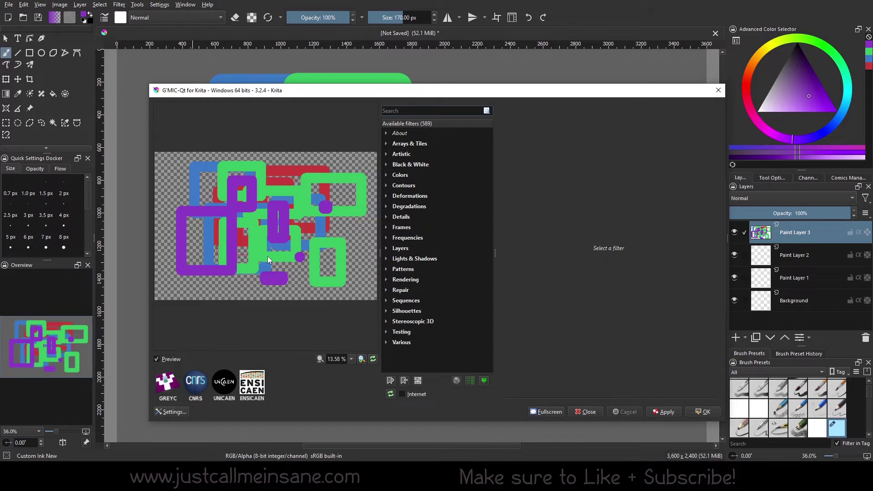
left_click(174, 361)
Expand the About category and read the Support Us page.
left_click(387, 133)
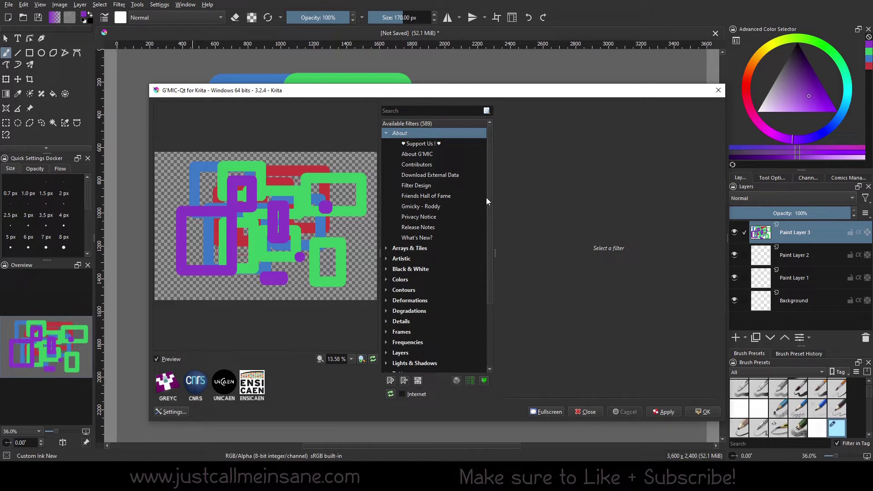
left_click(430, 144)
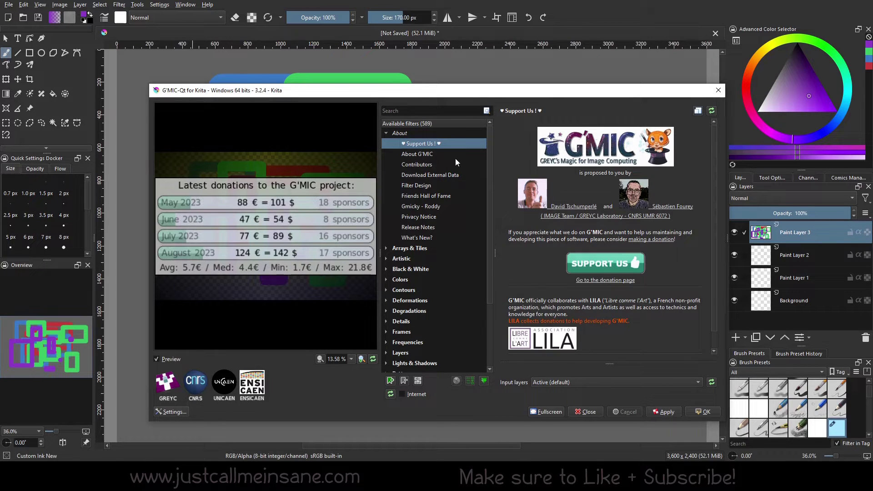
scroll(651, 263, "down", 1)
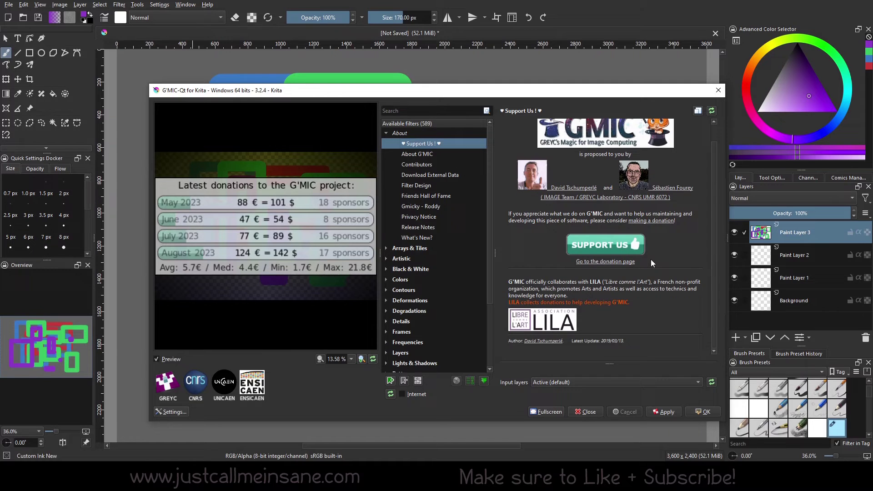
scroll(657, 308, "up", 1)
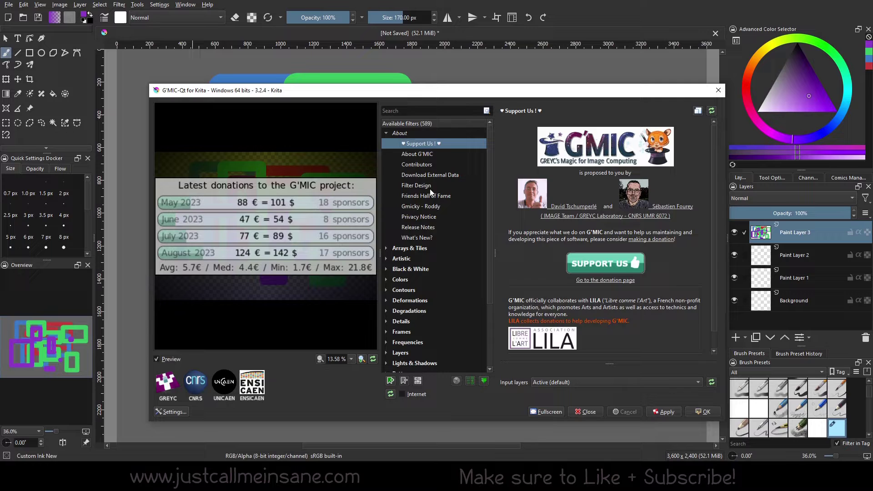
View the About G'MIC, Contributors, Download External Data and Filter Design pages.
left_click(432, 153)
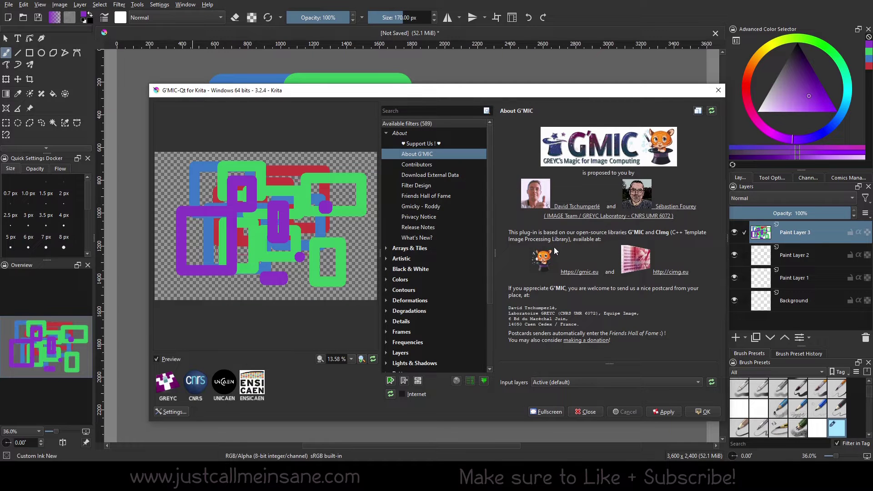
left_click(434, 165)
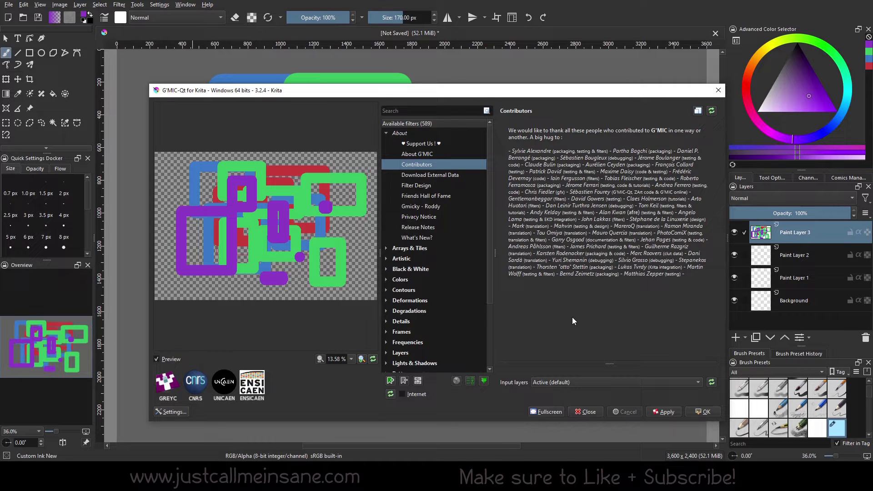
left_click(434, 175)
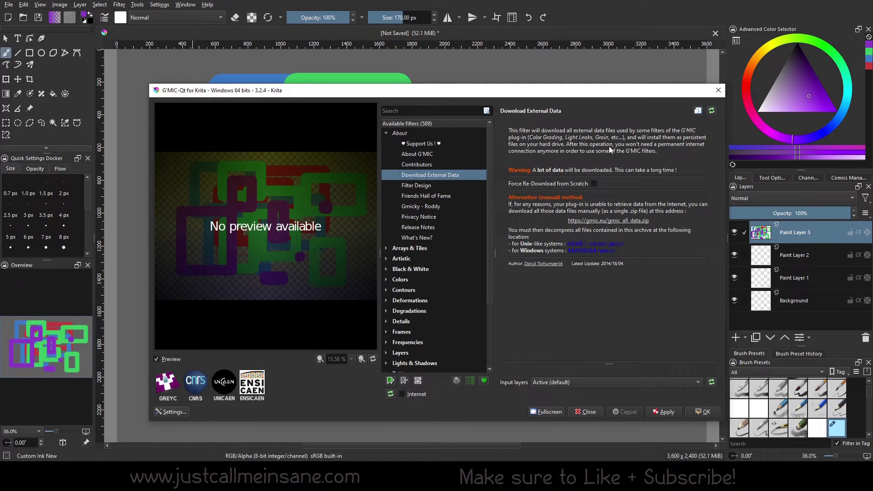
left_click(446, 185)
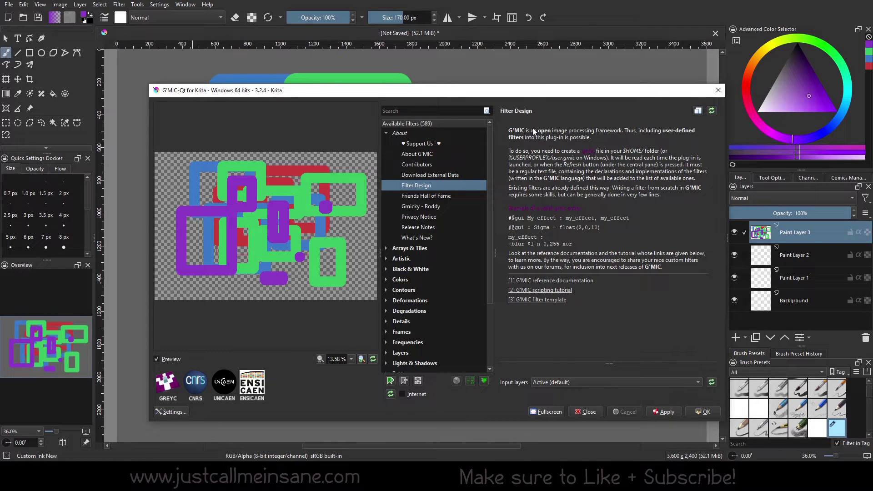
View the Friends Hall of Fame, Gmicky - Roddy, Privacy Notice, Release Notes and What's New pages.
left_click(421, 198)
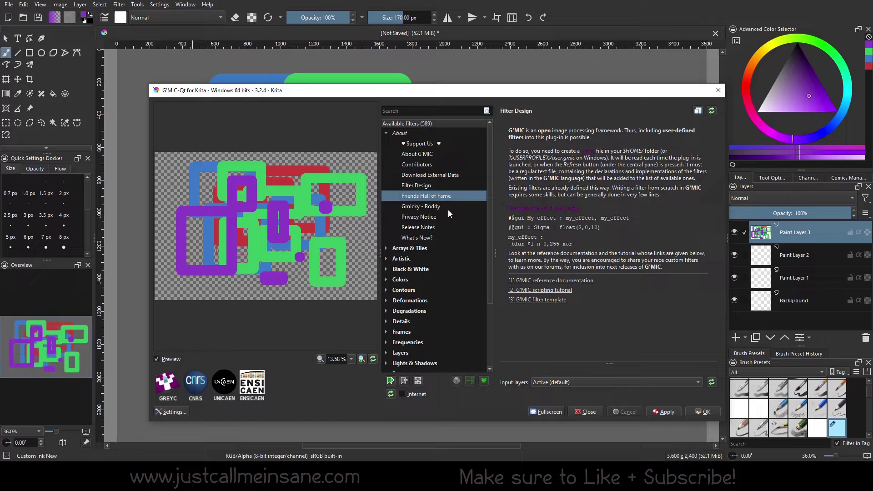
left_click(428, 207)
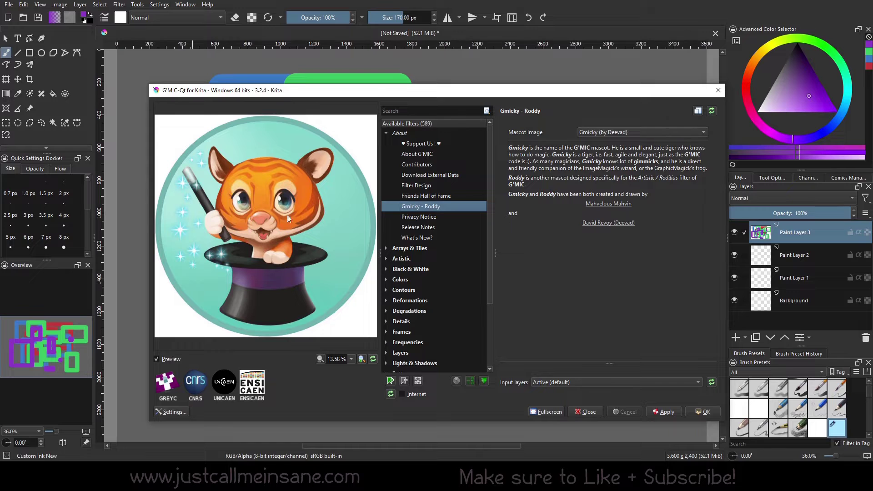
left_click(412, 219)
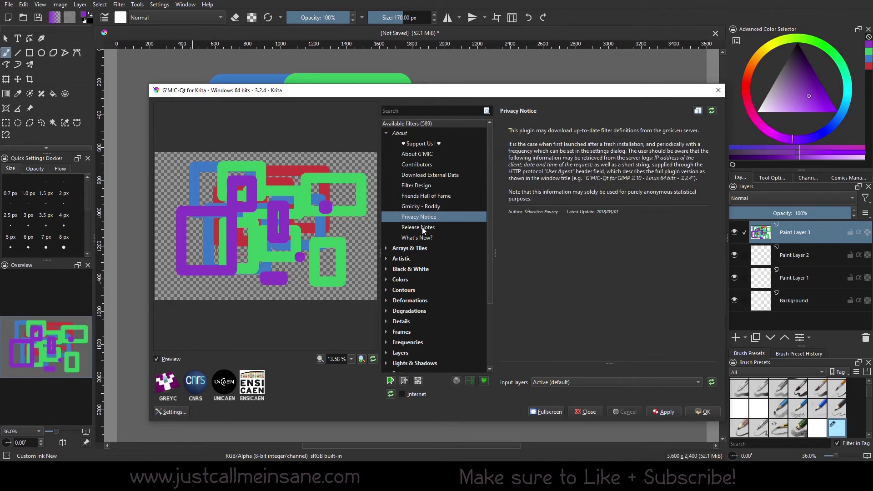
left_click(424, 228)
left_click(427, 236)
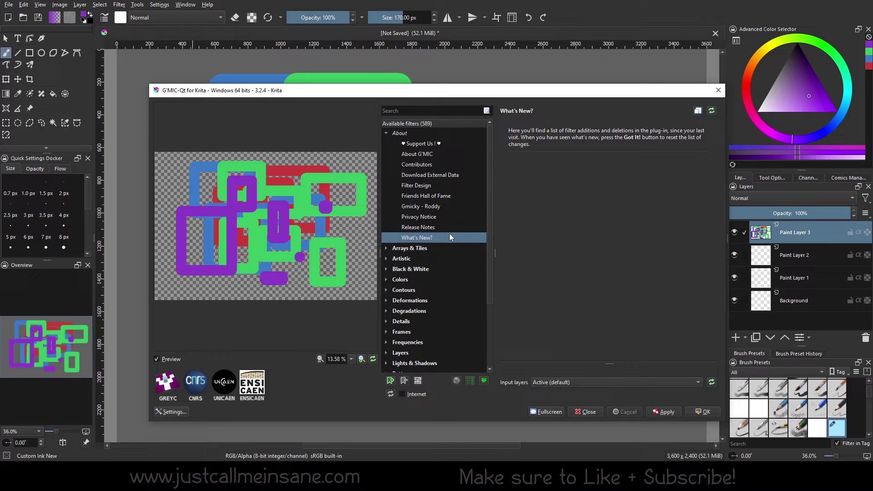
Return to the Support Us page, then fold the About category away.
left_click(443, 145)
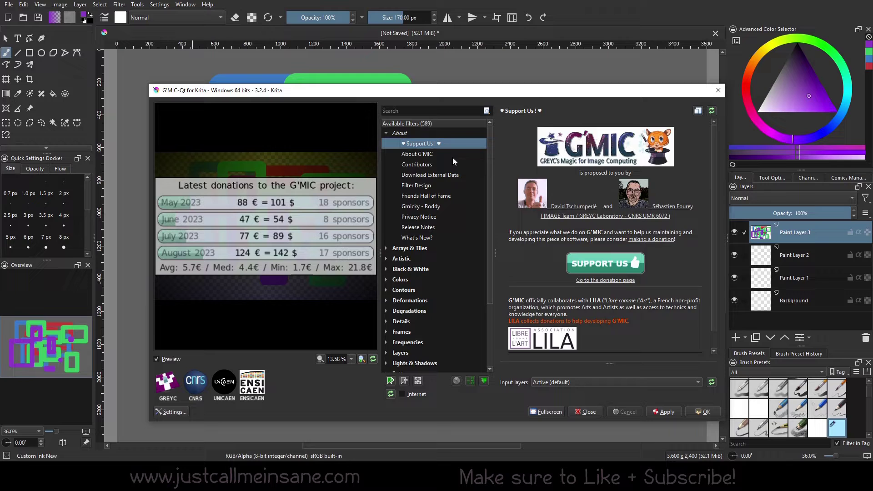
scroll(614, 243, "down", 1)
scroll(613, 244, "up", 1)
left_click(403, 134)
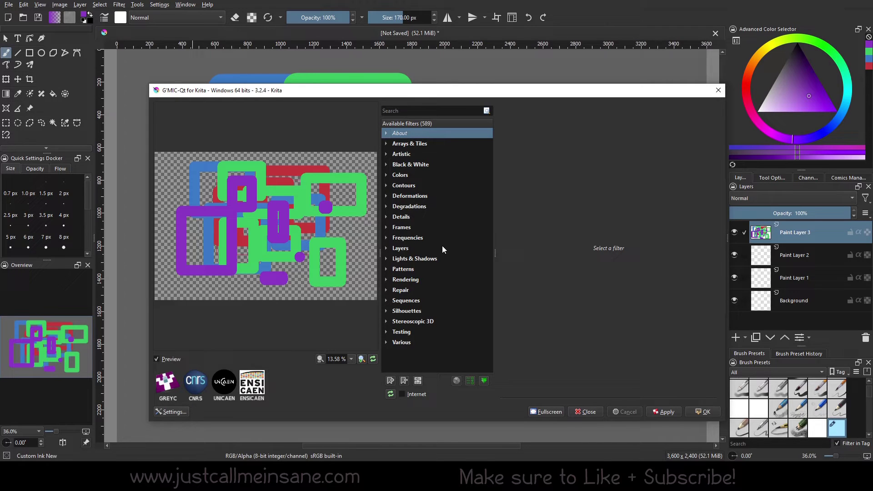
Expand Arrays & Tiles and preview Array [Mirrored] and Drawn Montage on the layer.
left_click(397, 144)
left_click(387, 144)
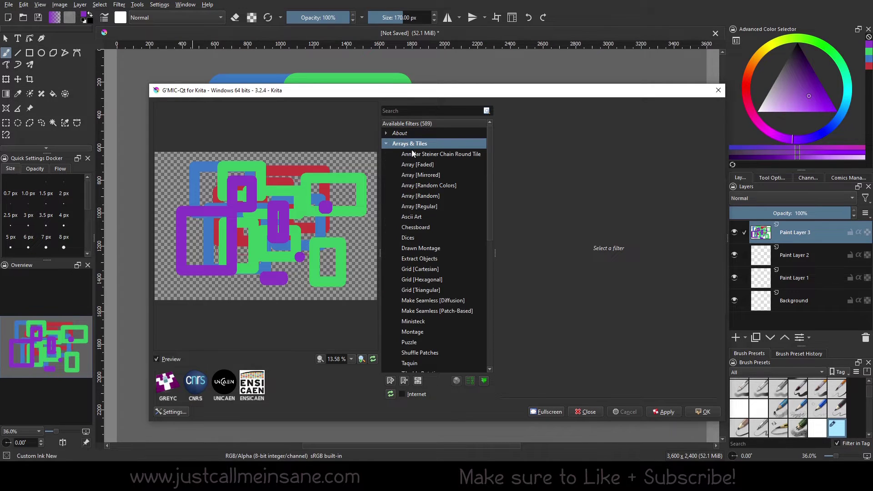
left_click(422, 175)
left_click(438, 248)
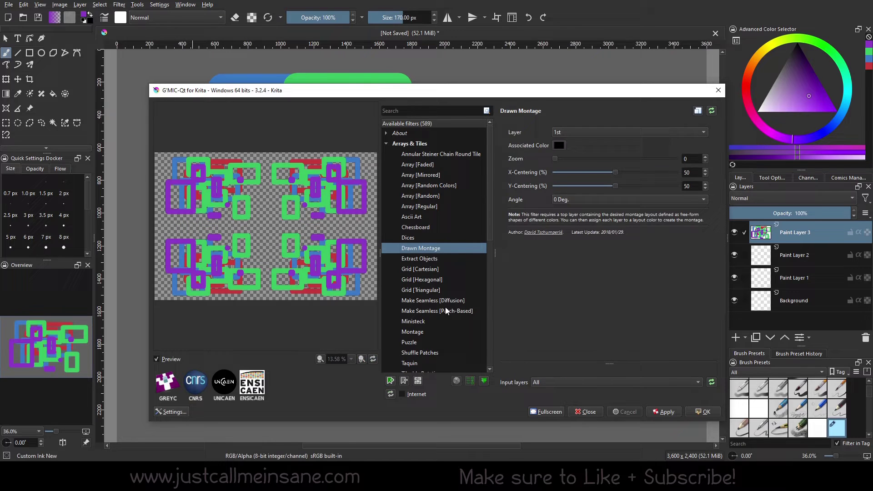
Preview Make Seamless [Patch-Based], Extract Objects, Chessboard, then Array [Random].
left_click(447, 310)
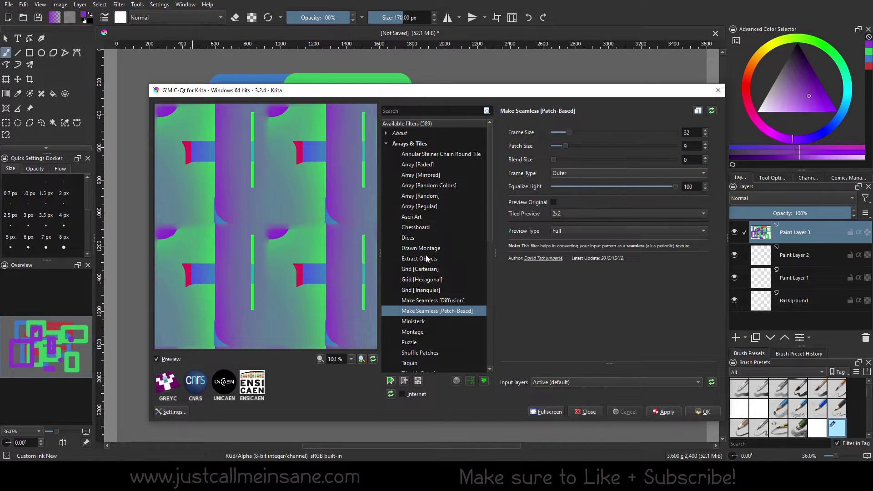
left_click(426, 258)
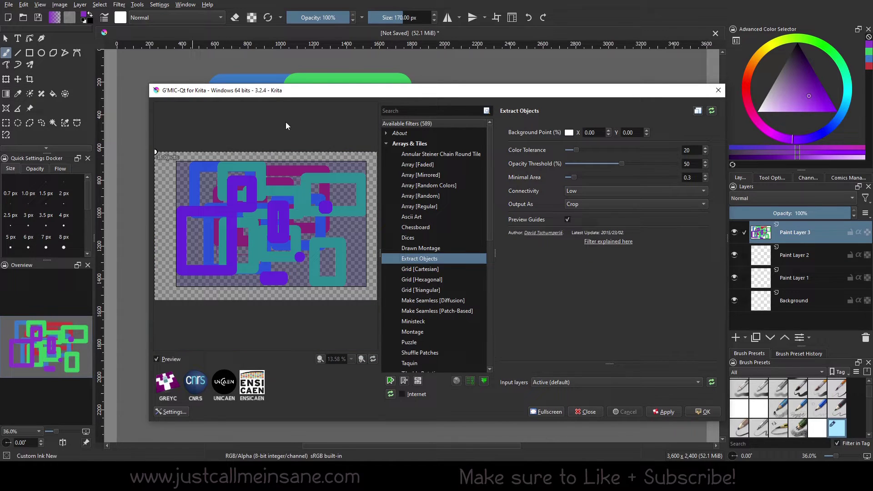
left_click(426, 228)
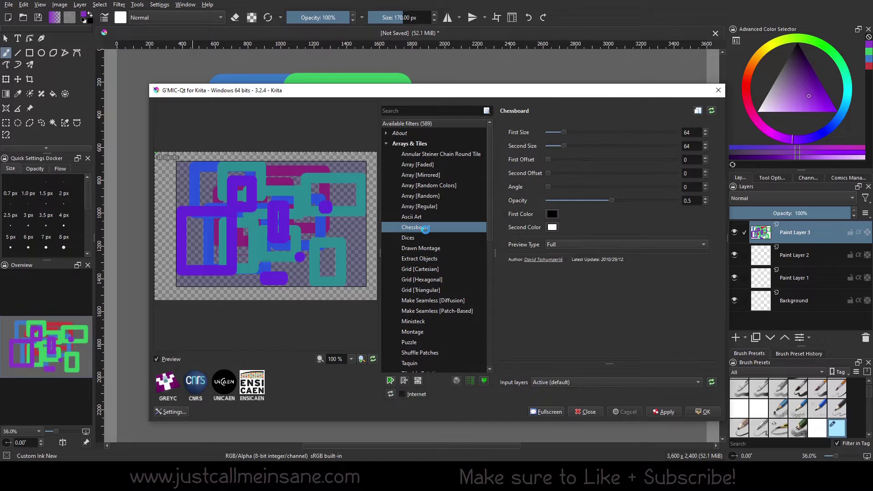
left_click(437, 198)
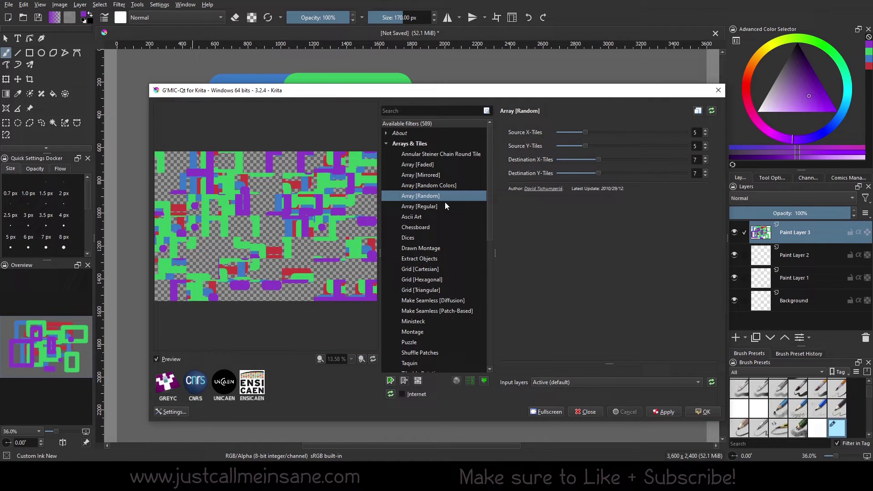
scroll(443, 203, "down", 2)
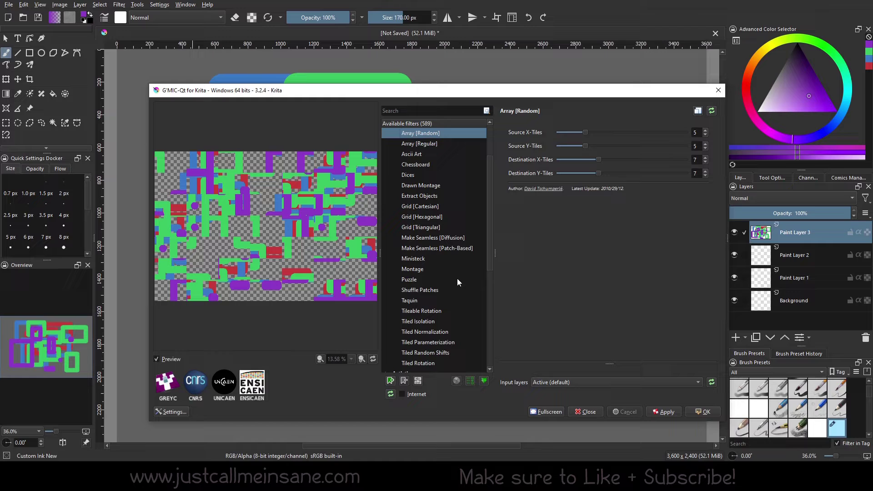
Preview Tiled Isolation, Tiled Parameterization, Montage and Array [Faded] on the boxes.
scroll(451, 277, "down", 1)
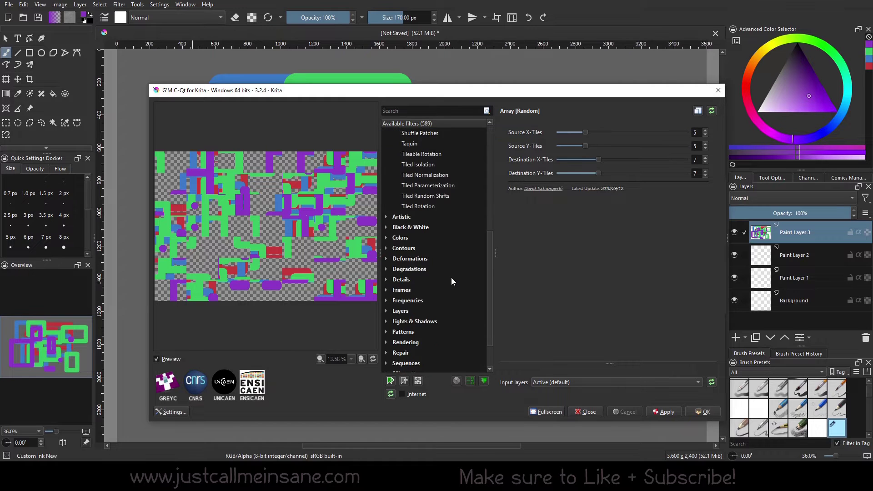
left_click(450, 291)
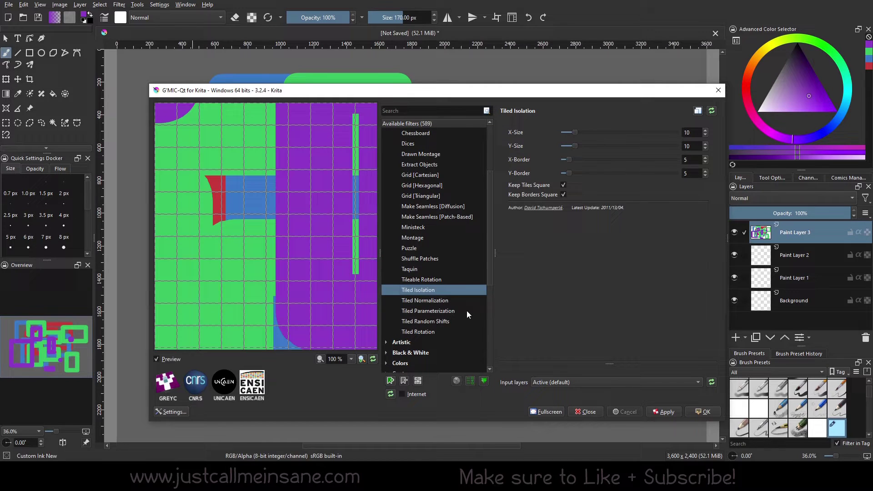
left_click(464, 311)
left_click(451, 239)
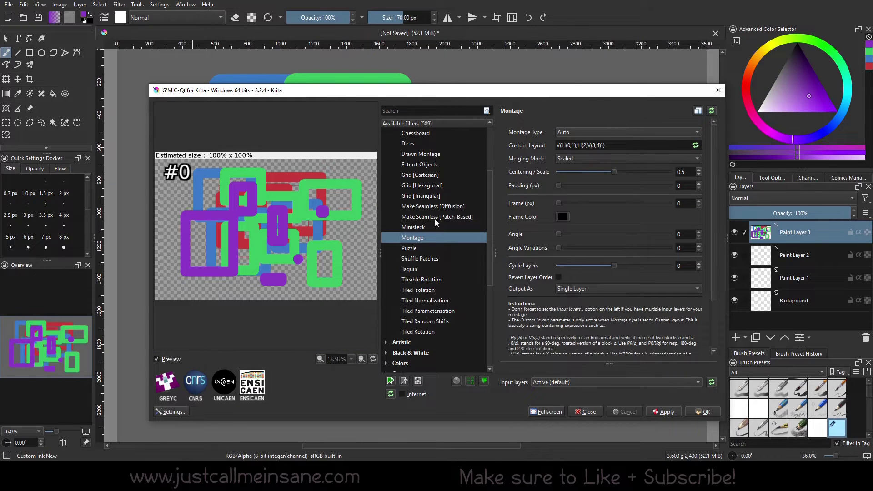
scroll(456, 245, "up", 3)
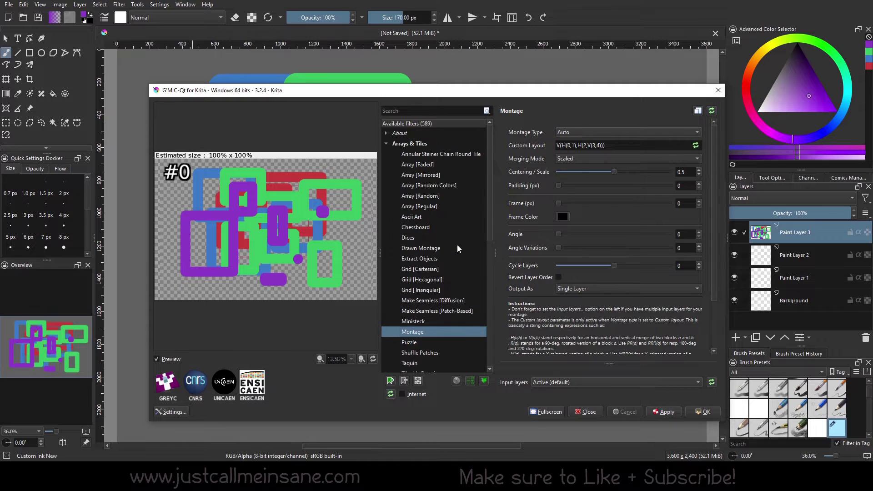
left_click(436, 164)
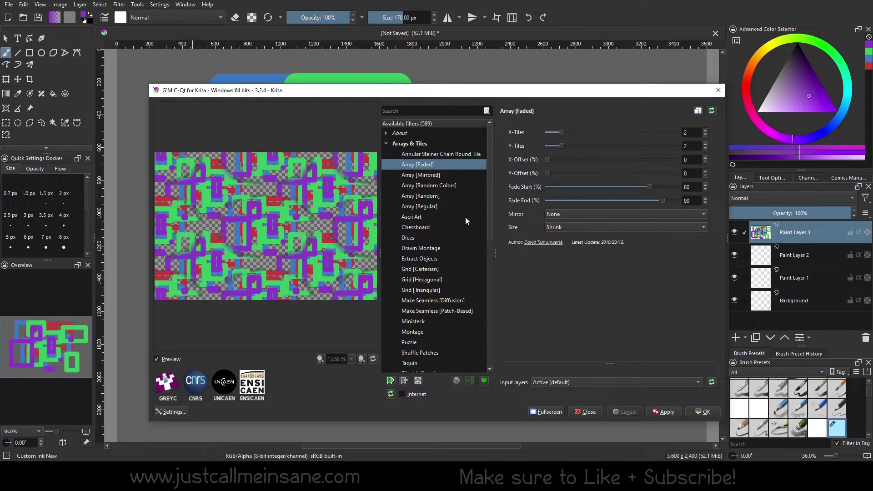
Preview Tiled Normalization, Tileable Rotation, Shuffle Patches, Drawn Montage, Dices and Chessboard.
scroll(436, 294, "down", 3)
left_click(434, 300)
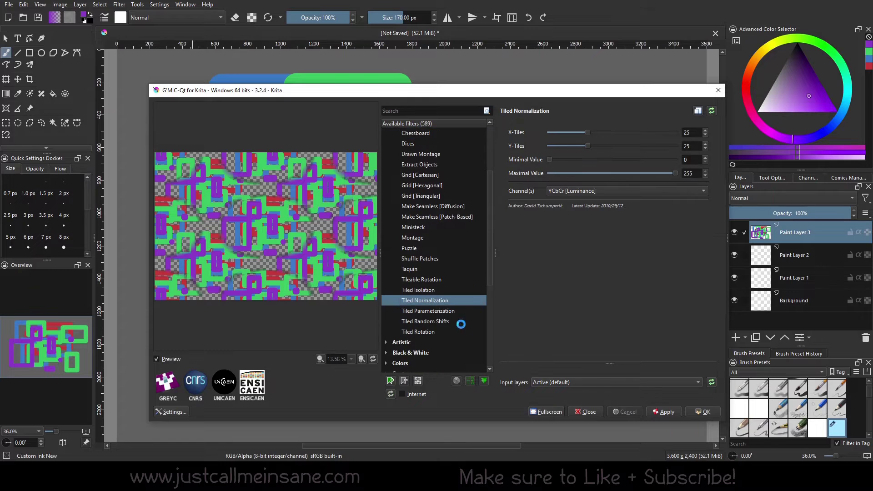
left_click(425, 279)
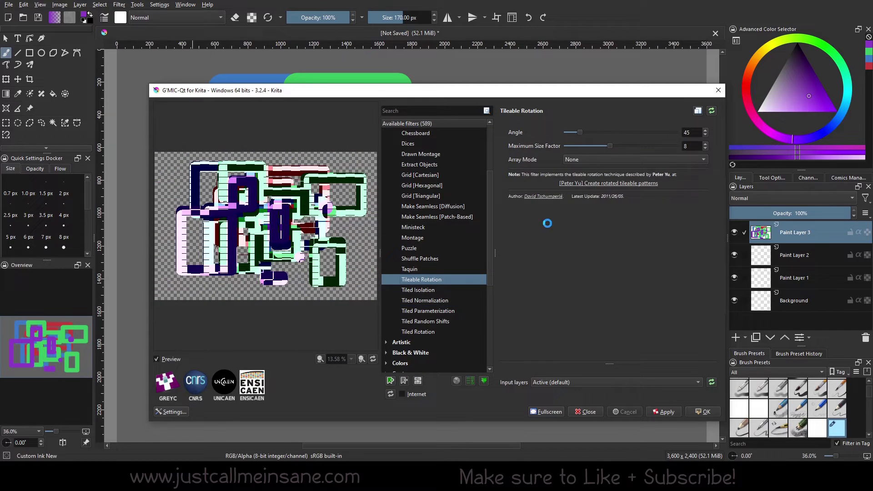
left_click(450, 257)
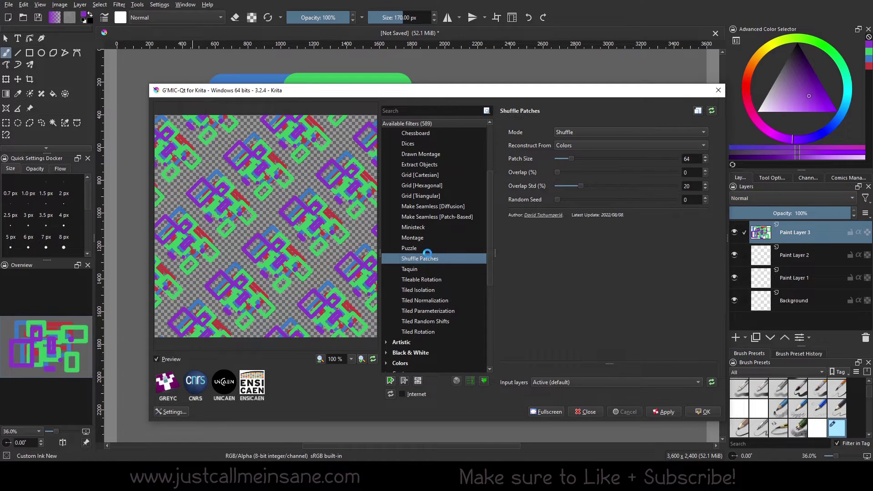
scroll(448, 264, "up", 2)
left_click(421, 217)
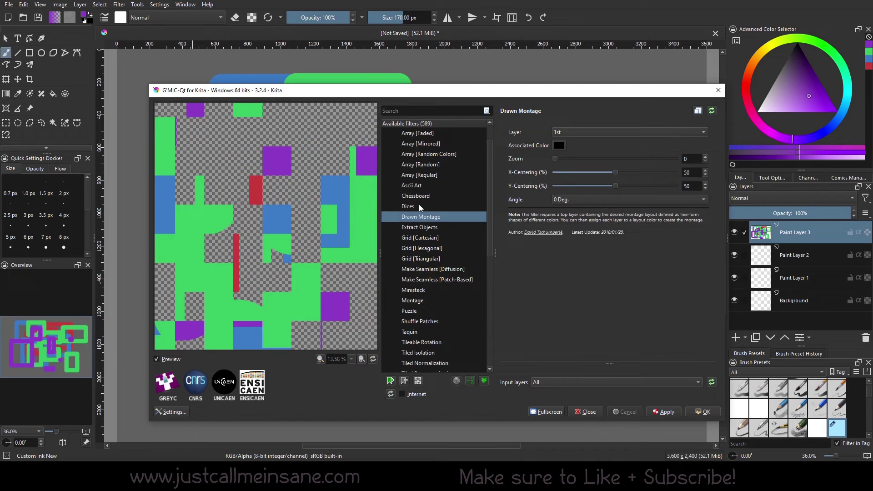
left_click(420, 206)
left_click(427, 197)
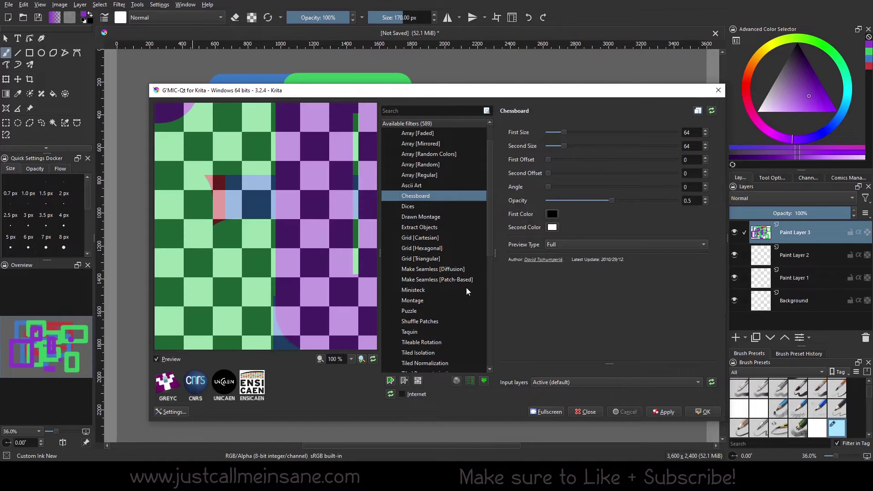
Preview Array [Regular], [Random], [Mirrored], [Faded] and Annular Steiner Chain Round Tile.
scroll(449, 250, "up", 1)
left_click(436, 209)
left_click(436, 195)
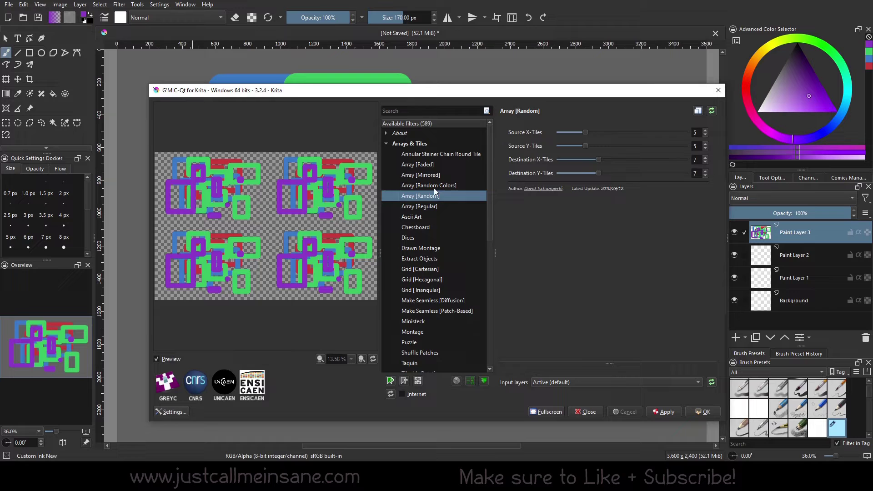
left_click(437, 177)
left_click(433, 164)
left_click(440, 155)
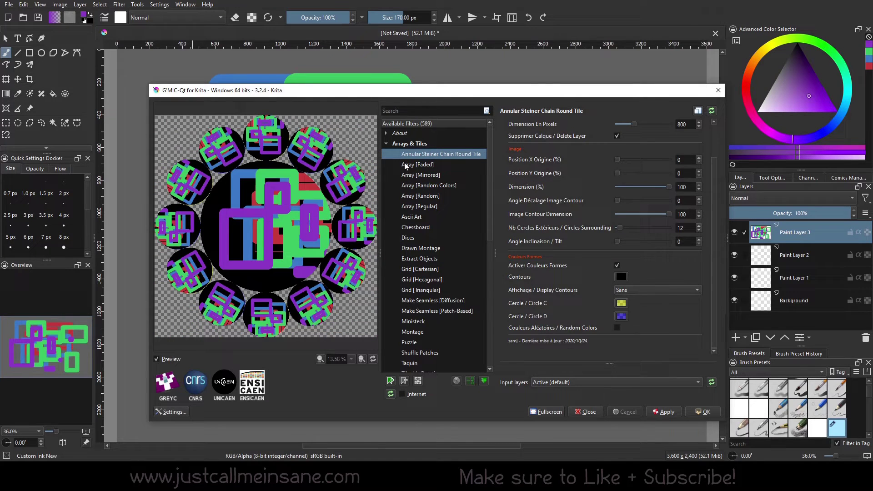
Preview Dices, Chessboard, Drawn Montage, Extract Objects, Grid [Cartesian] and Grid [Hexagonal].
left_click(429, 238)
left_click(425, 227)
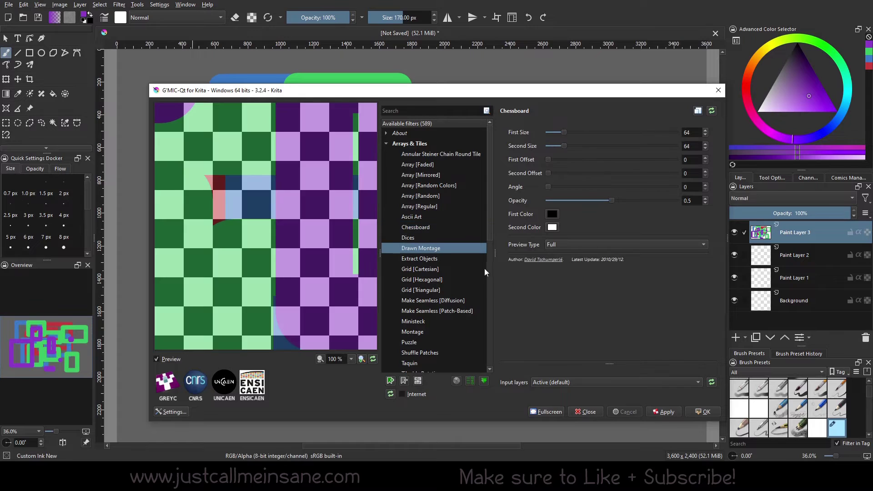
left_click(449, 250)
left_click(435, 257)
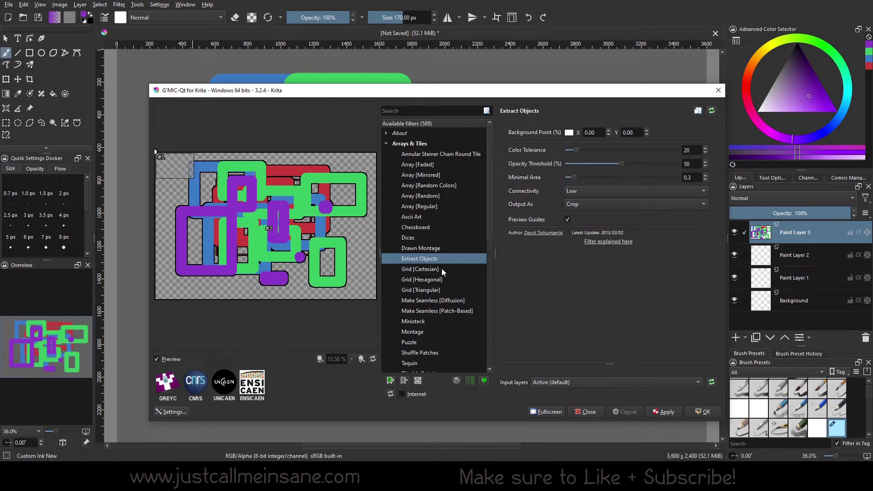
left_click(440, 268)
left_click(446, 278)
Preview Grid [Triangular], both Make Seamless variants and Ministeck, ending on Montage.
left_click(445, 289)
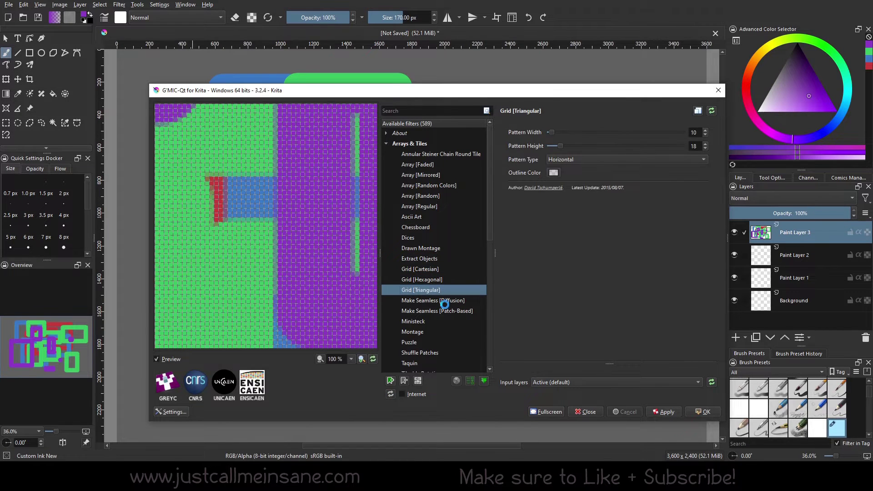
left_click(446, 301)
left_click(448, 311)
left_click(441, 321)
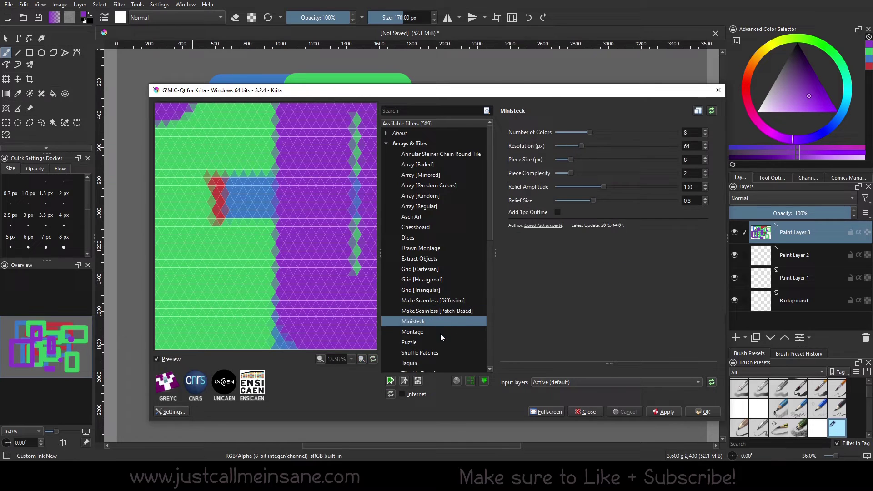
left_click(440, 333)
scroll(688, 334, "down", 3)
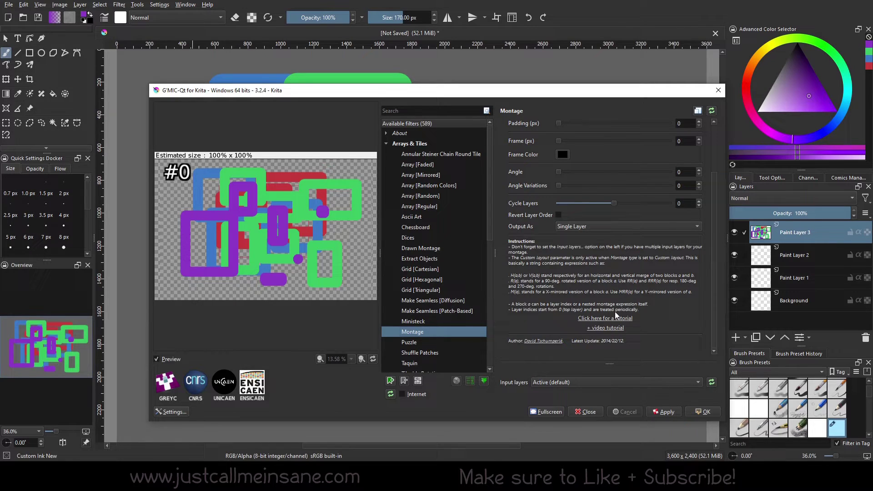
Open the Montage tutorial on patdavid.net in Brave and scroll through its montage-type examples.
left_click(605, 318)
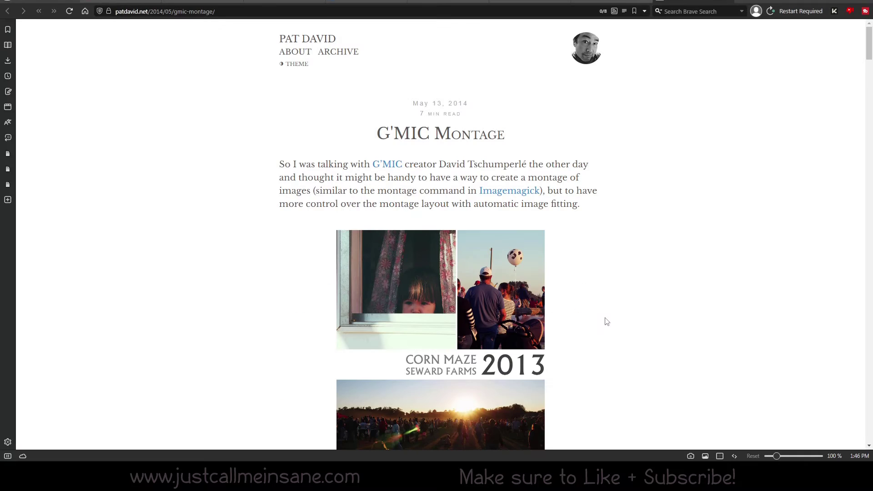
scroll(601, 251, "down", 3)
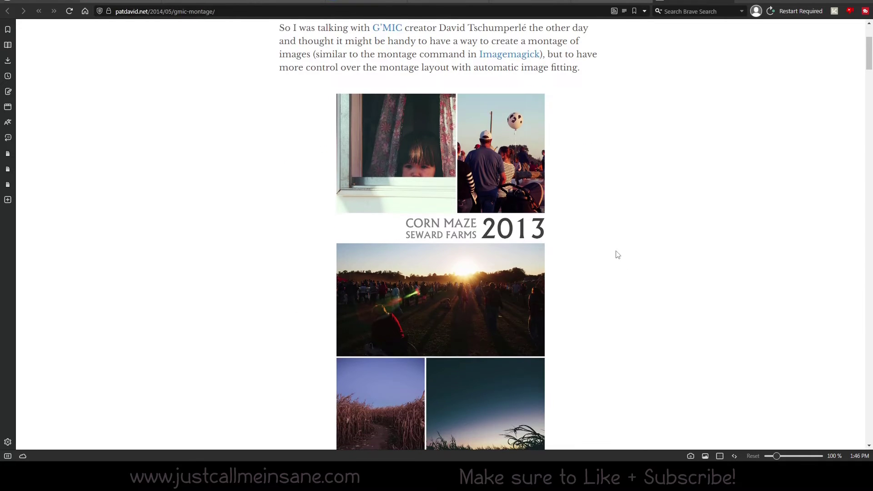
scroll(448, 263, "down", 3)
scroll(448, 264, "down", 20)
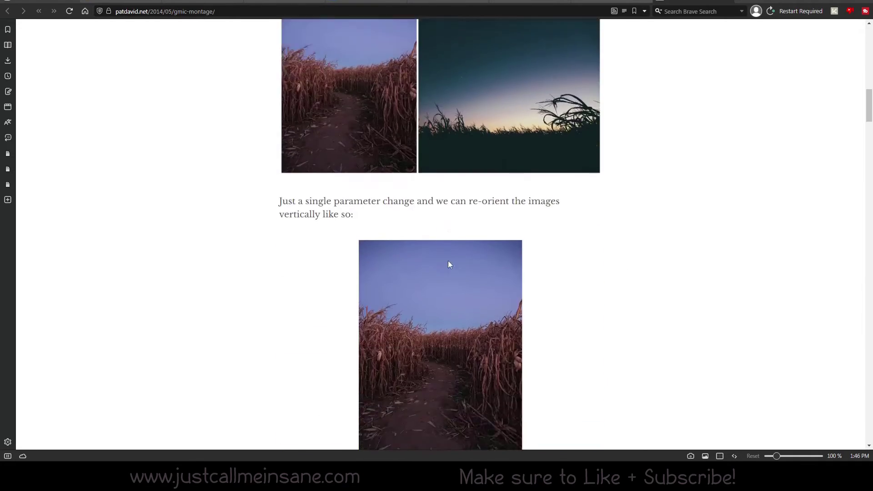
scroll(446, 261, "down", 7)
scroll(446, 261, "up", 2)
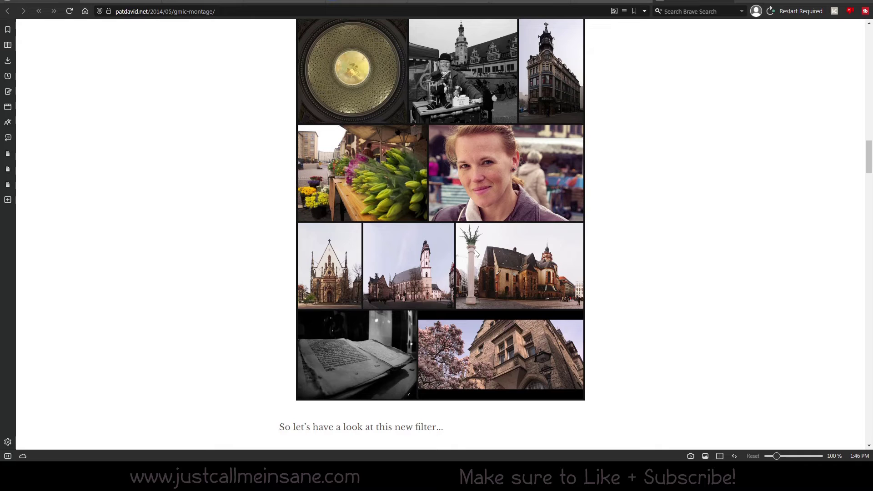
scroll(564, 254, "down", 12)
scroll(567, 262, "down", 4)
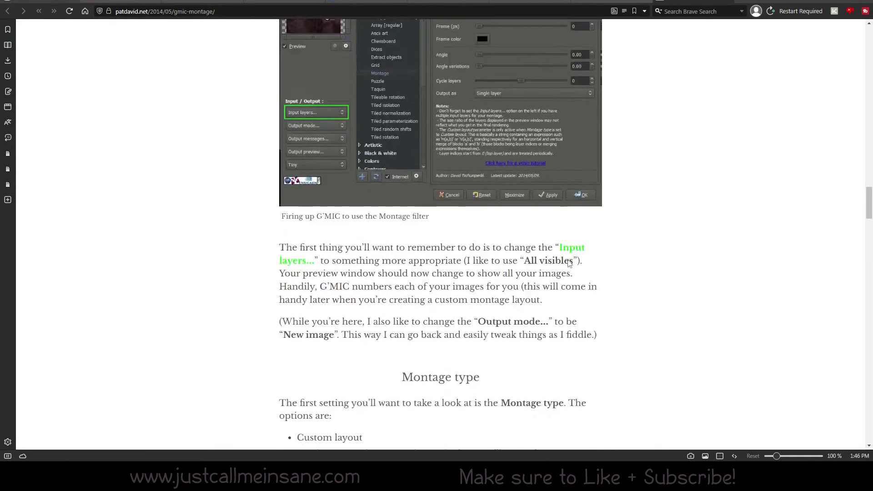
scroll(568, 262, "up", 3)
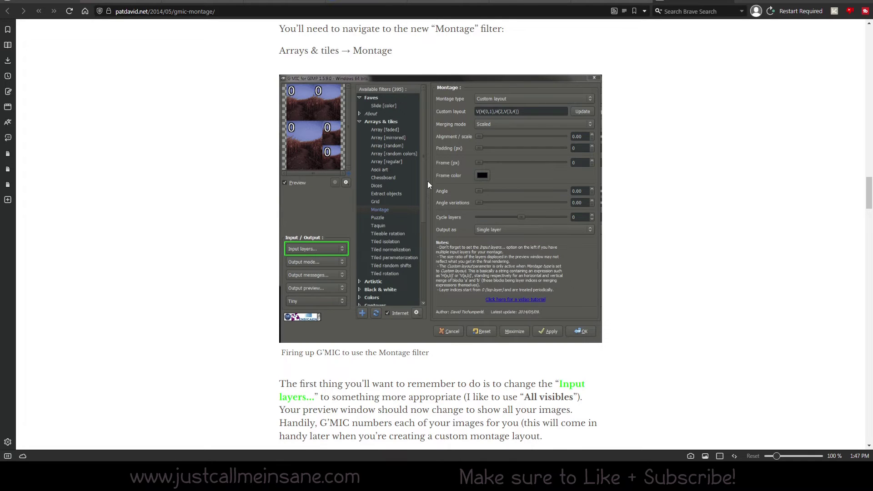
scroll(427, 180, "down", 10)
scroll(503, 219, "down", 2)
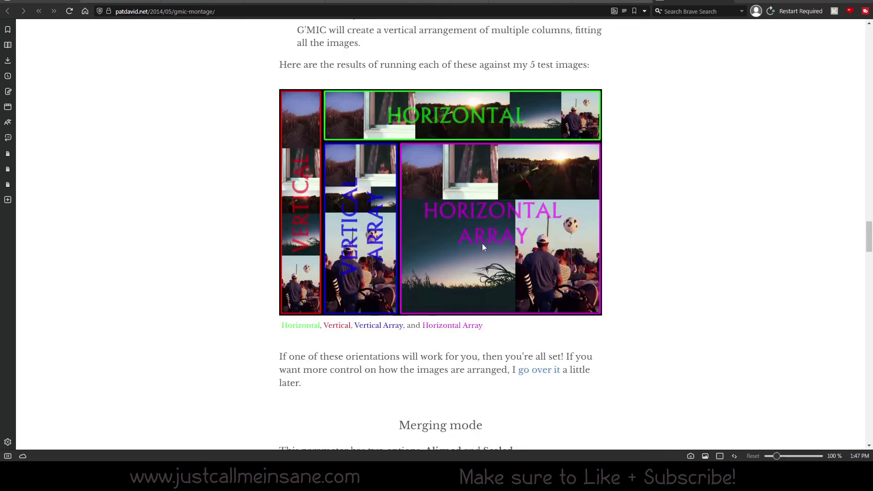
scroll(591, 255, "down", 2)
scroll(592, 280, "down", 15)
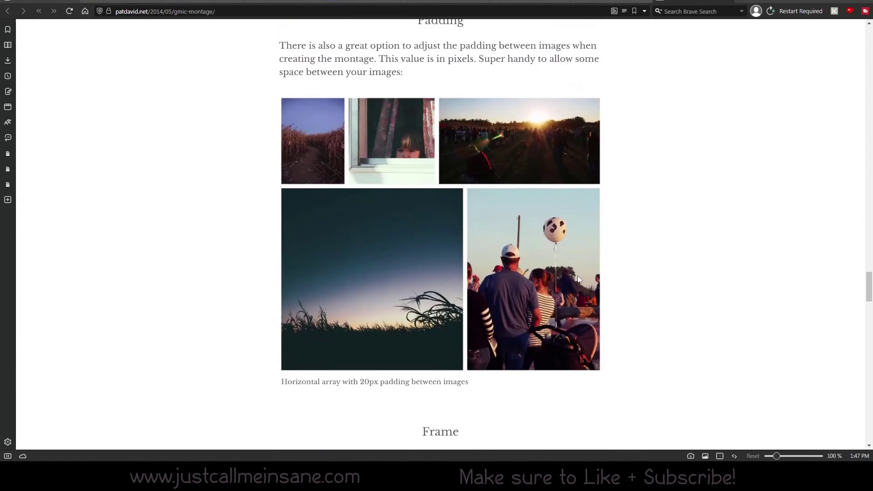
scroll(578, 279, "down", 9)
scroll(577, 279, "up", 20)
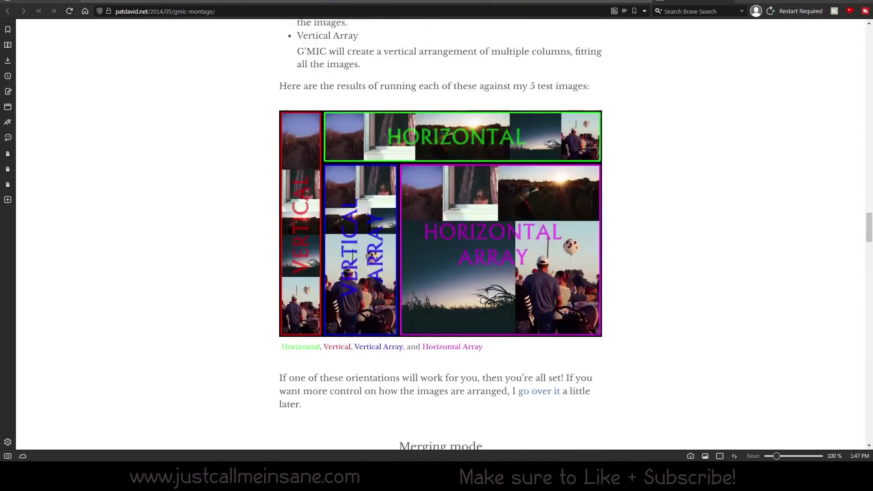
scroll(500, 291, "down", 18)
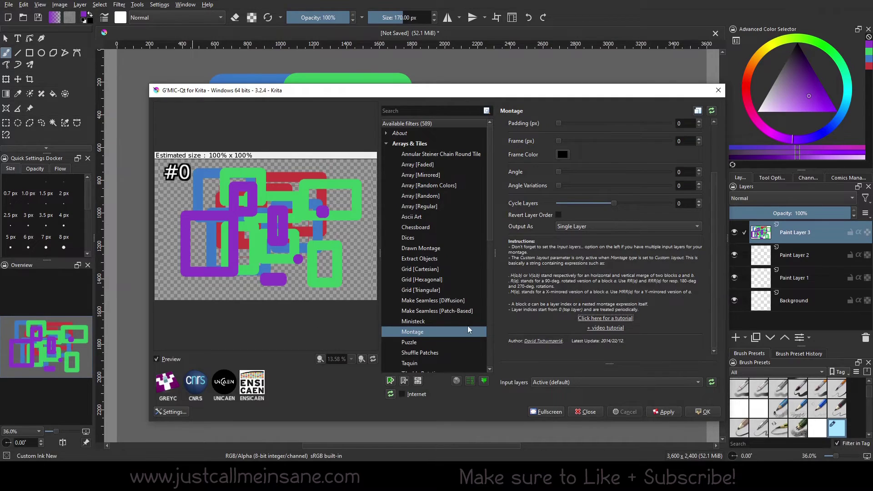
Preview Tiled Rotation, Tiled Parameterization, Tiled Normalization, Tiled Isolation and Taquin, settling on Tileable Rotation.
scroll(451, 307, "down", 4)
left_click(446, 296)
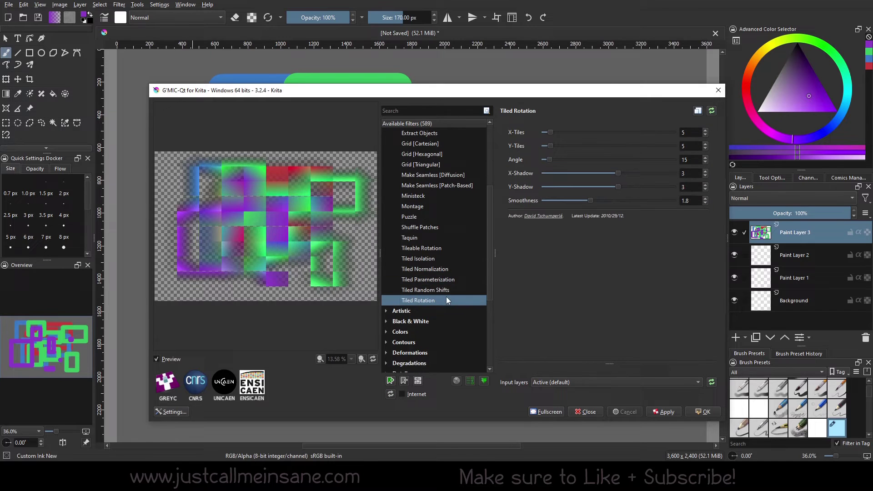
left_click(439, 279)
left_click(437, 268)
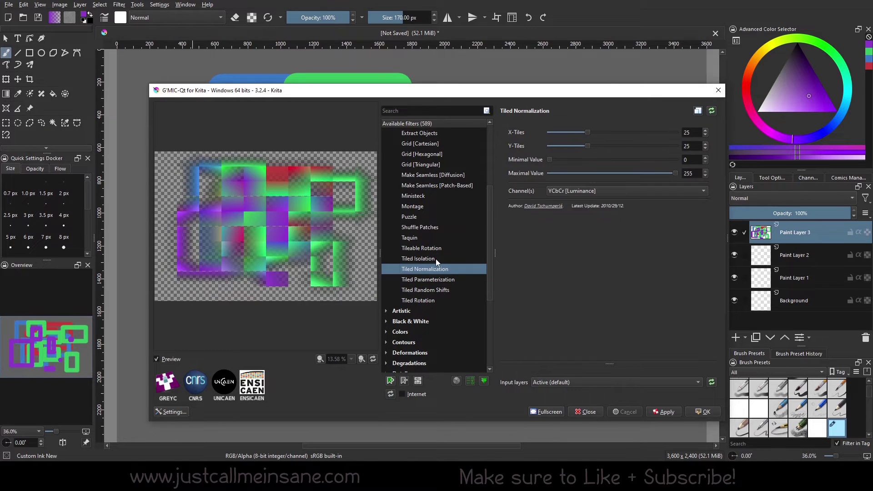
left_click(436, 258)
left_click(440, 246)
left_click(440, 240)
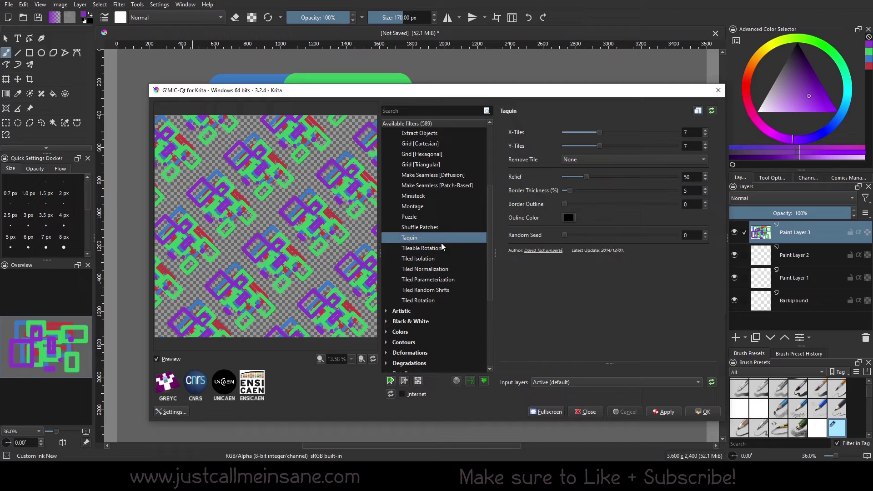
left_click(442, 247)
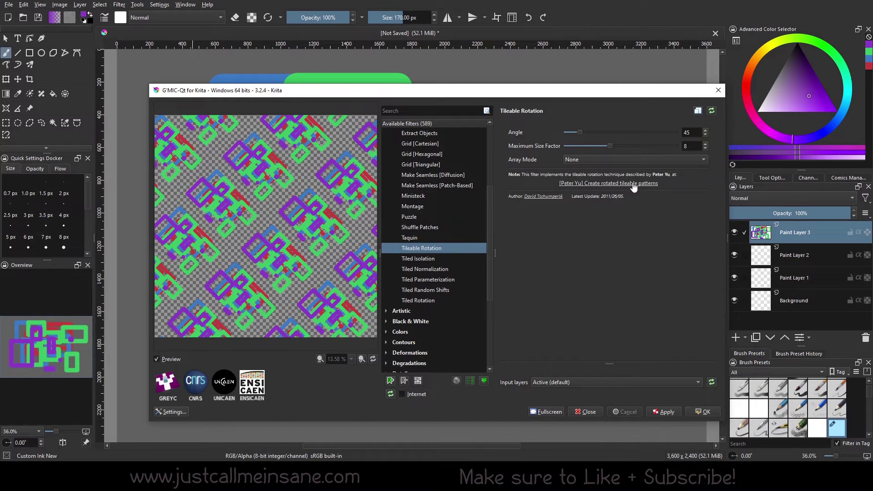
scroll(406, 283, "up", 1)
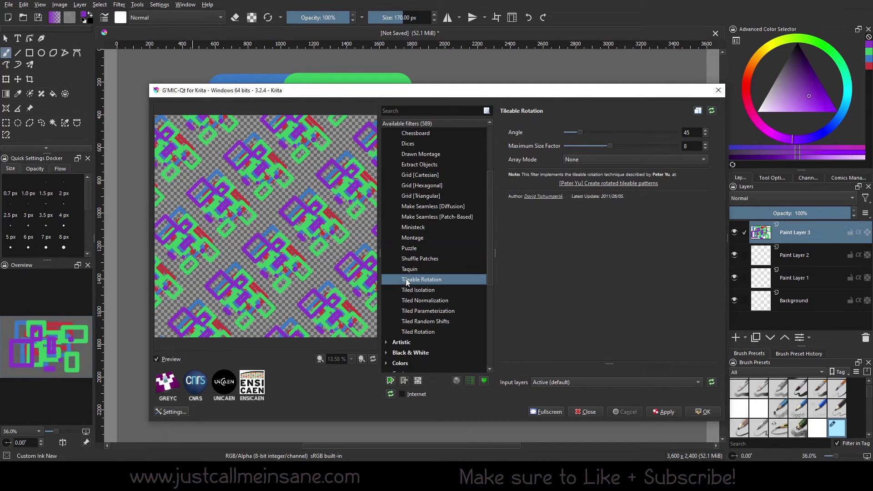
scroll(406, 283, "up", 3)
scroll(437, 291, "down", 3)
scroll(462, 304, "up", 3)
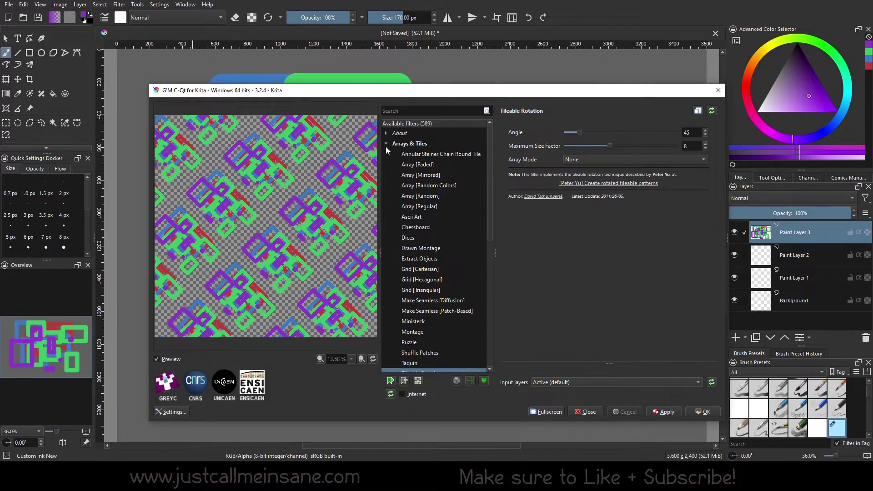
Collapse Arrays & Tiles, expand Contours, and preview Difference of Gaussians, Gradient RGB and Gradient Norm.
left_click(386, 143)
left_click(404, 185)
left_click(386, 185)
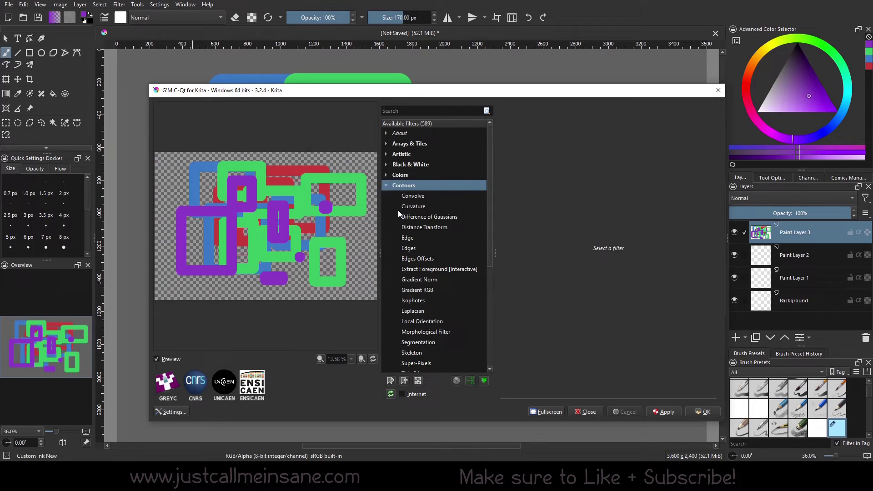
left_click(400, 215)
left_click(417, 290)
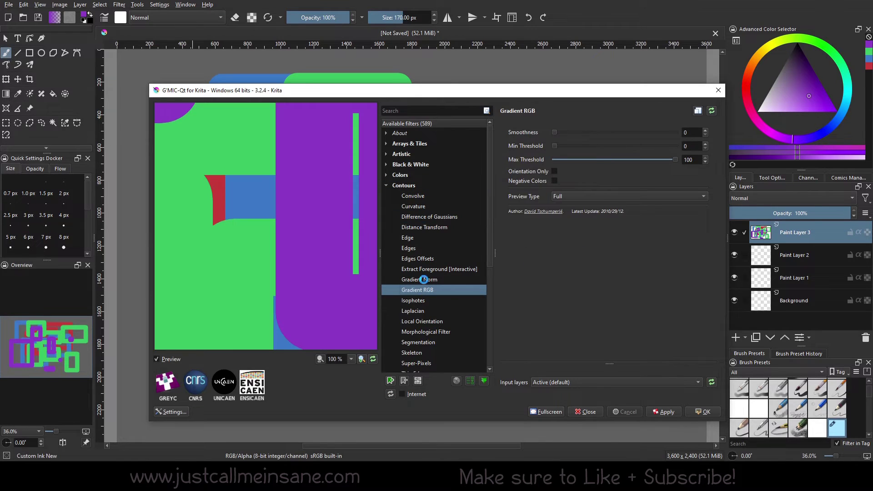
left_click(423, 279)
Read the Extract Foreground [Interactive] description, then load Super-Pixels and review its settings.
left_click(423, 269)
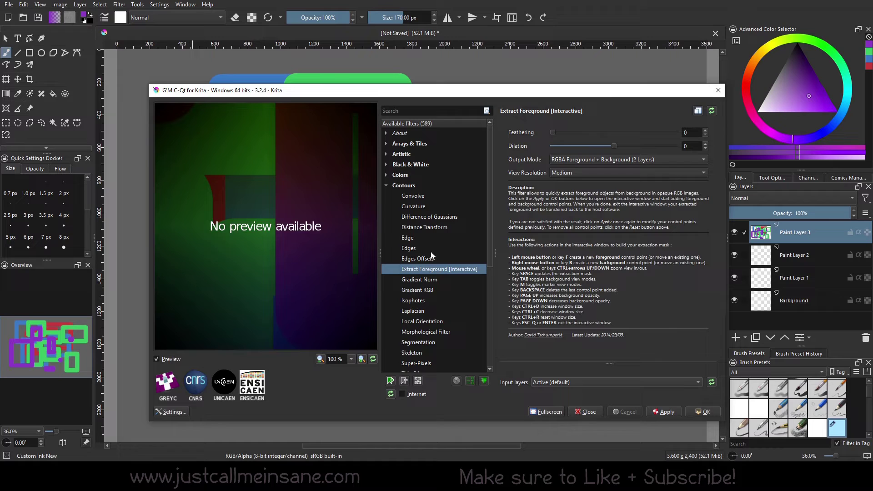
left_click_drag(508, 191, 599, 228)
left_click_drag(555, 244, 631, 312)
left_click(631, 313)
scroll(462, 287, "down", 2)
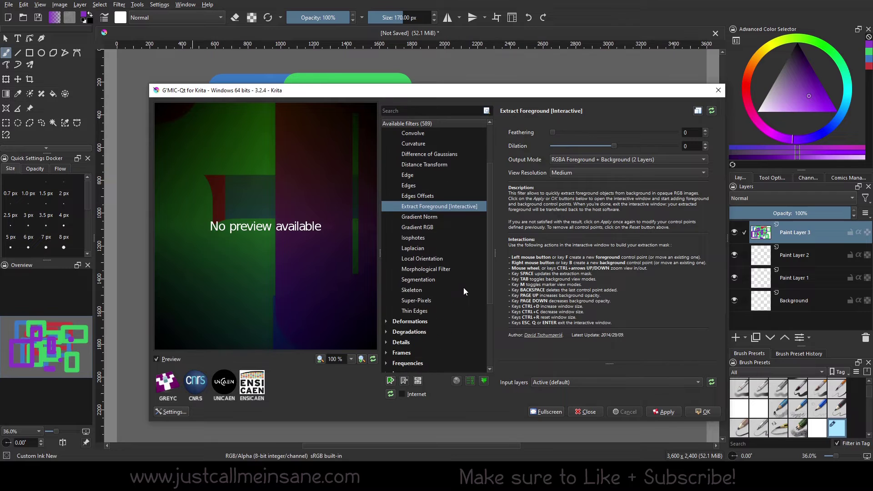
left_click(441, 300)
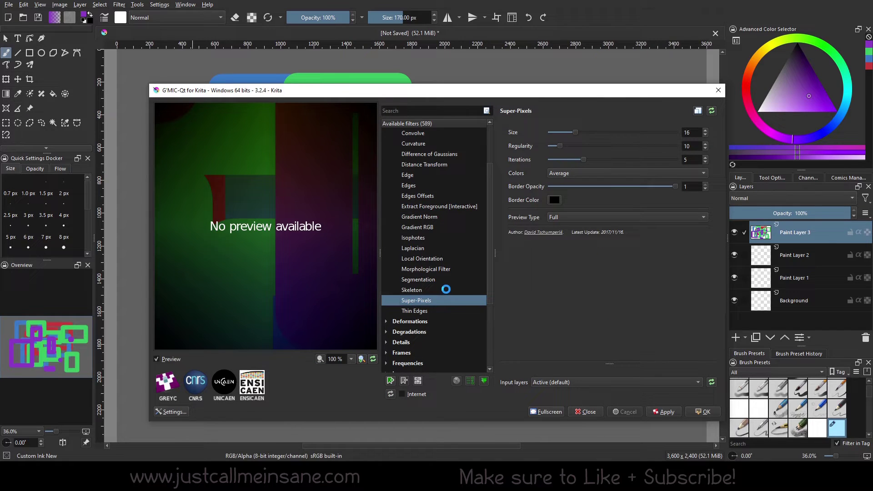
scroll(436, 330, "down", 3)
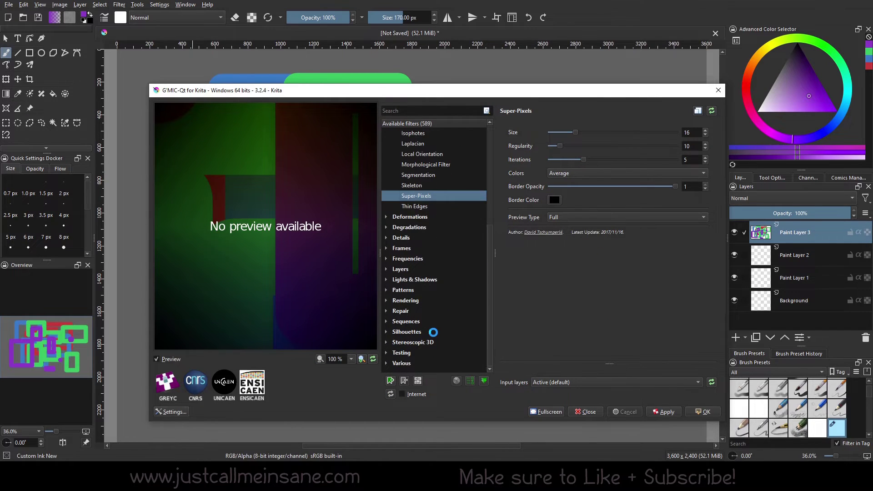
scroll(433, 331, "up", 5)
Collapse Contours, expand Patterns, and preview Denim Texture, Cracks, then Clouds.
left_click(386, 185)
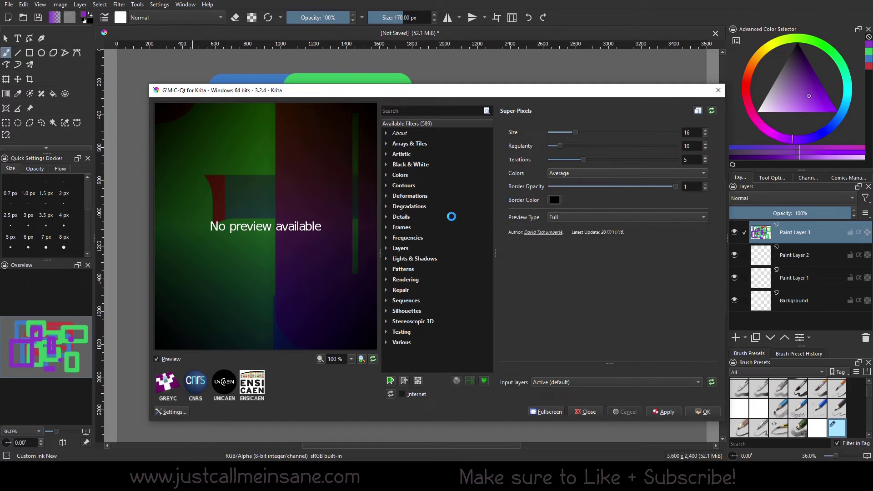
left_click(387, 269)
scroll(428, 310, "down", 2)
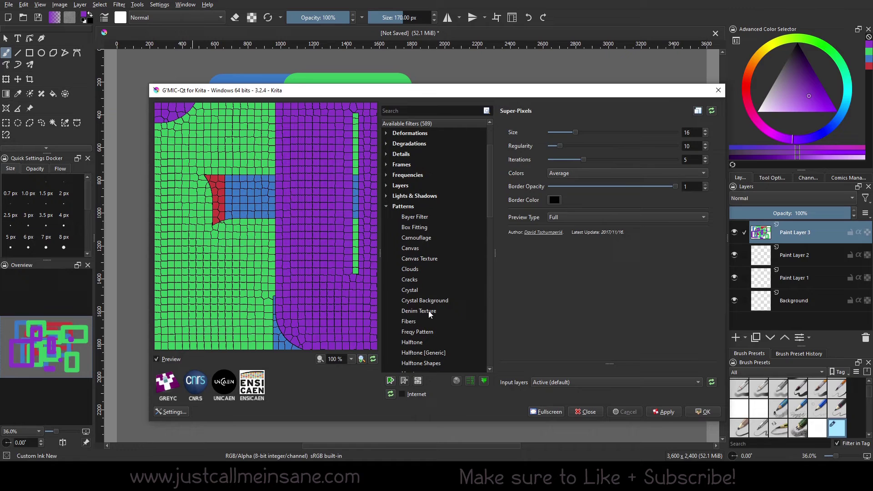
left_click(428, 311)
left_click(426, 279)
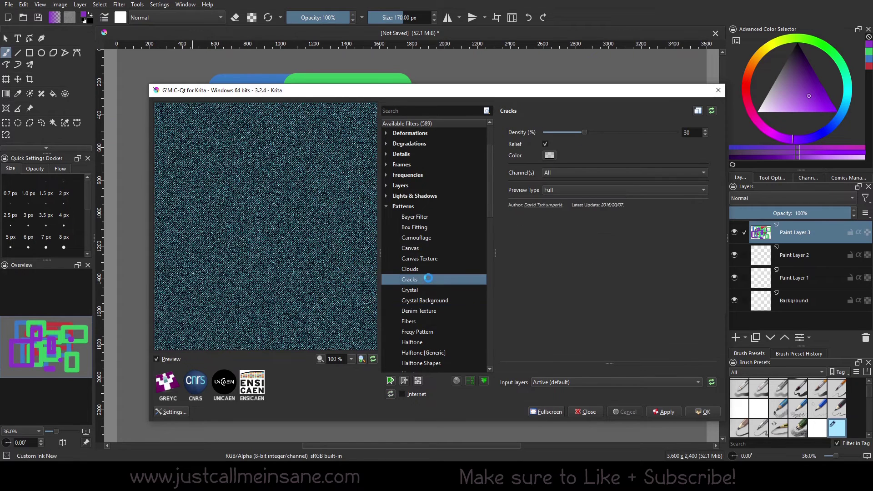
left_click(434, 266)
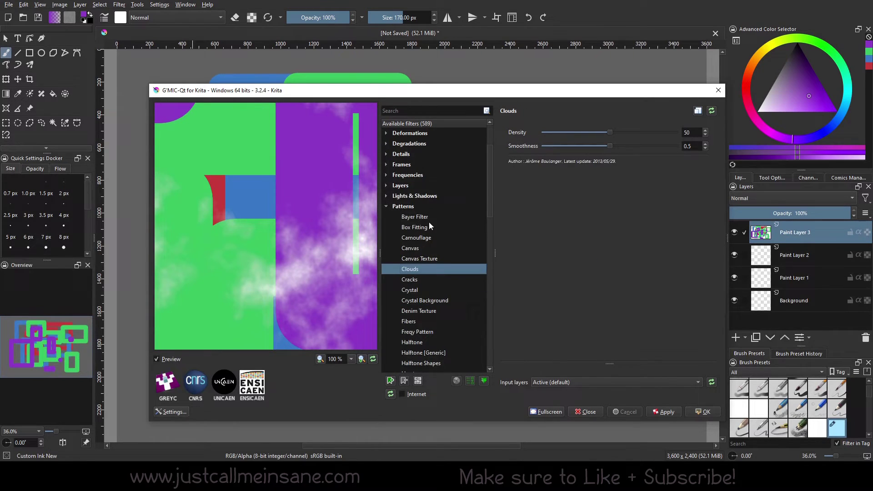
Scroll through the Patterns list, then fold the Patterns category away.
scroll(432, 237, "down", 2)
scroll(440, 301, "down", 7)
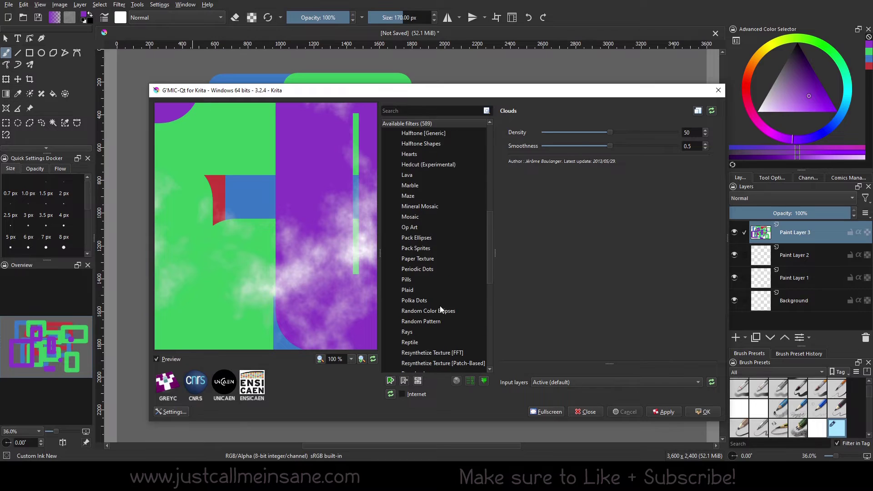
scroll(440, 307, "up", 6)
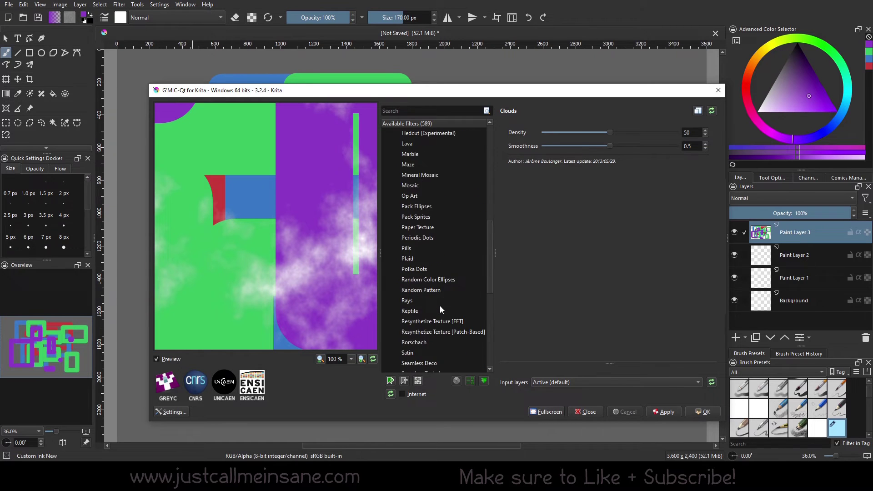
scroll(440, 305, "up", 3)
left_click(387, 207)
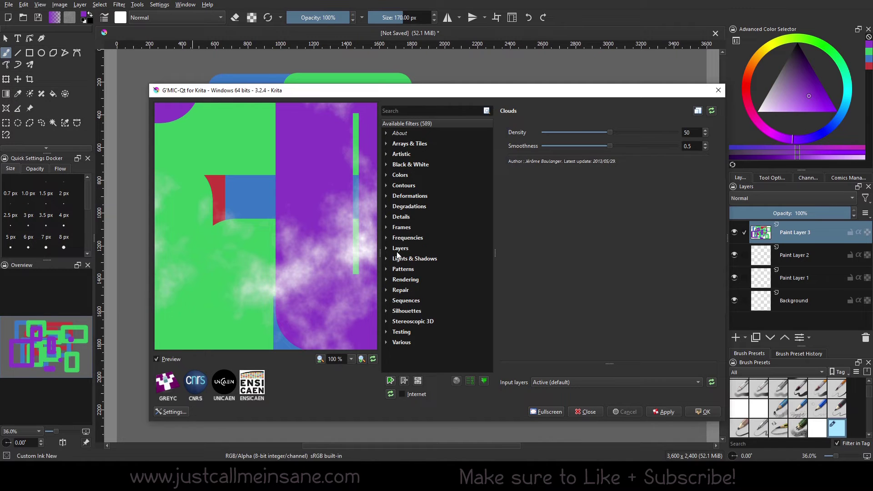
Preview the Lights & Shadows filters Dodge and Burn, Drop Shadow, Equalize Light, Equalize Shadow, then Light Rays.
left_click(432, 259)
scroll(433, 290, "down", 4)
scroll(436, 300, "down", 1)
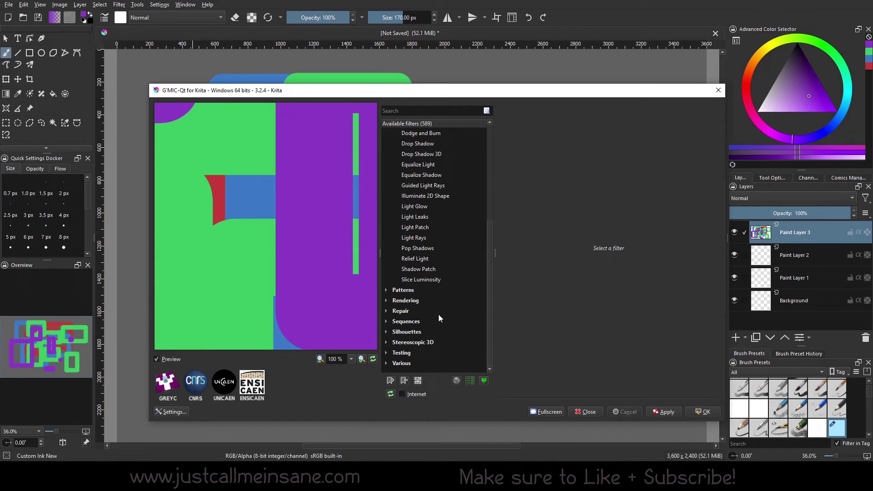
scroll(436, 320, "up", 1)
scroll(459, 271, "up", 1)
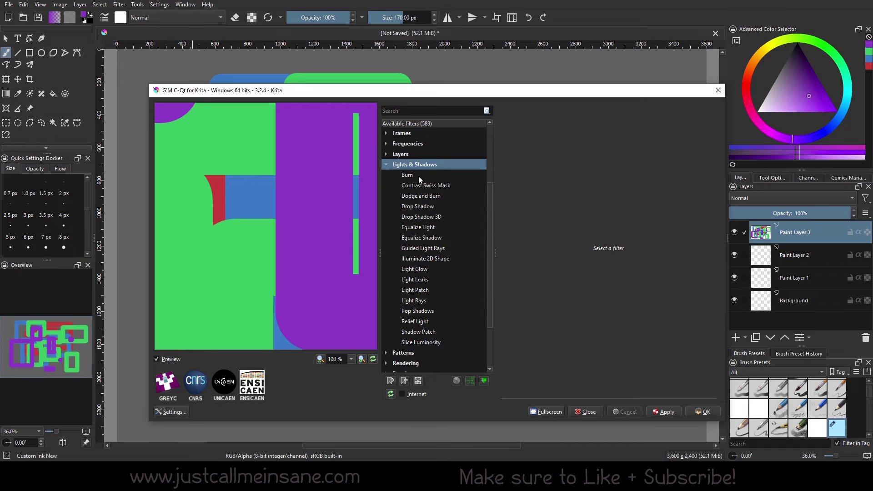
left_click(429, 199)
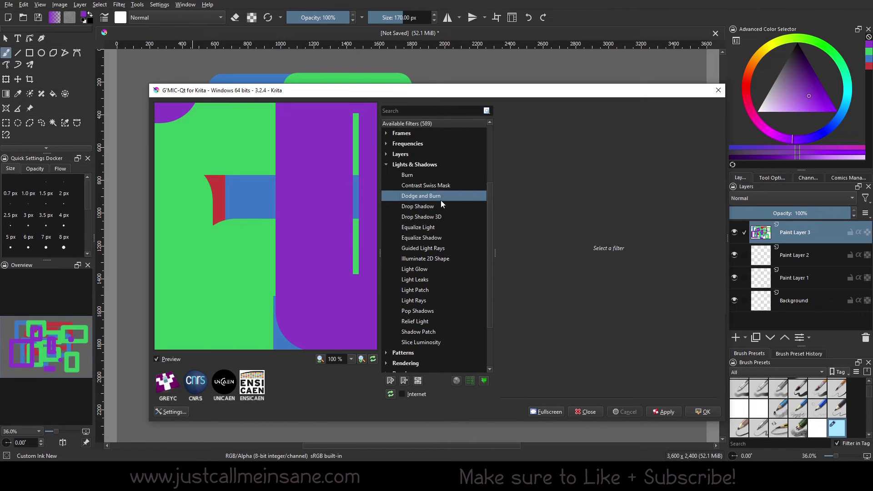
left_click(436, 208)
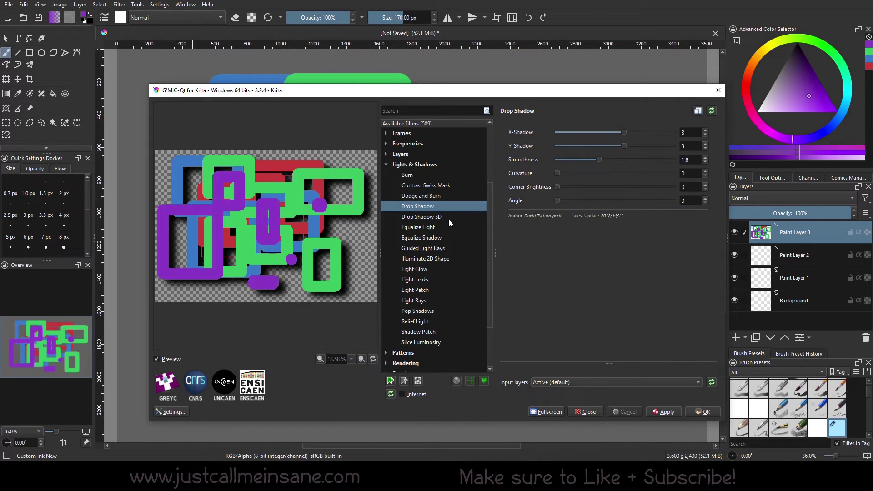
left_click(461, 230)
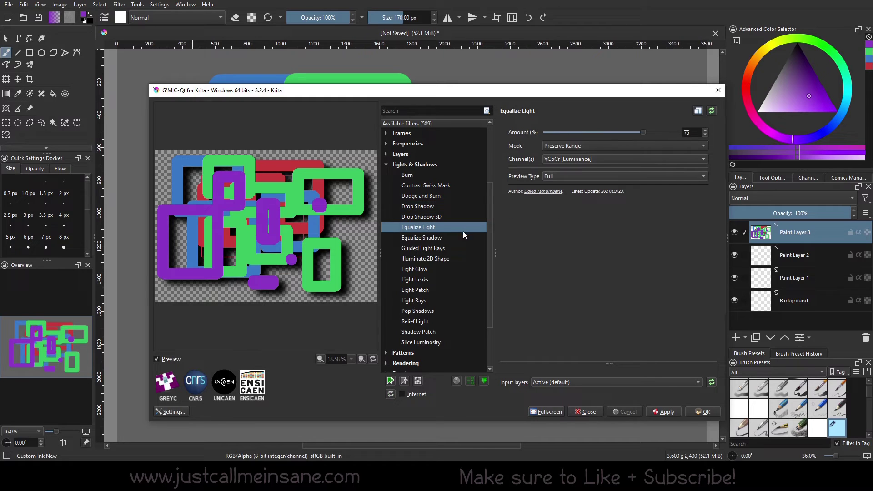
left_click(467, 238)
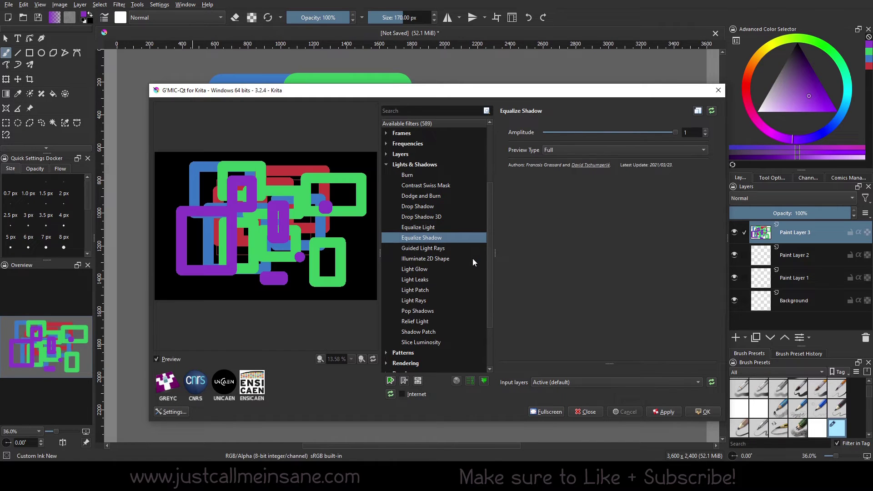
left_click(449, 300)
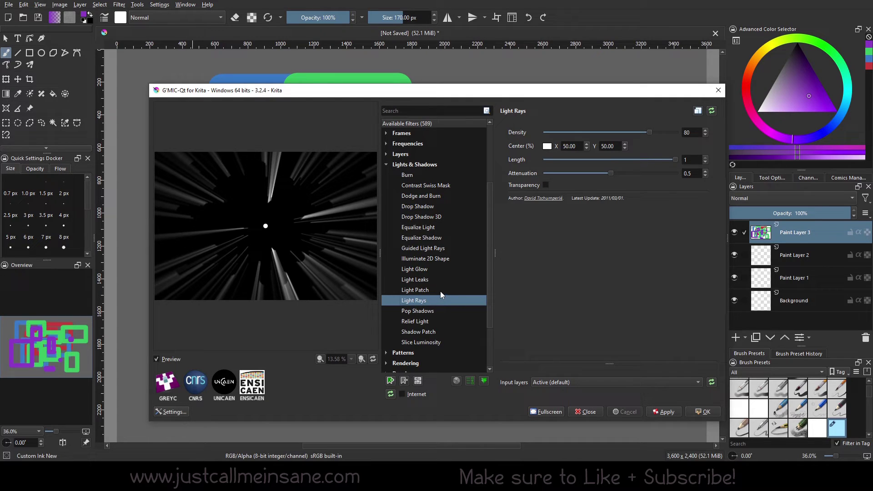
Switch from Lights & Shadows to Repair, previewing Bayer Reconstruction and then Despeckle (tolerance 20, max area 10).
left_click(386, 165)
left_click(399, 290)
left_click(392, 291)
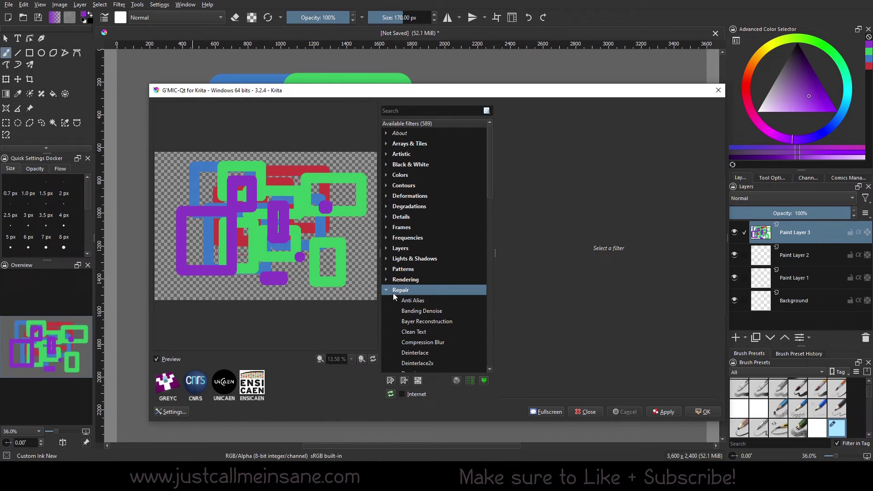
left_click(448, 322)
scroll(448, 323, "down", 3)
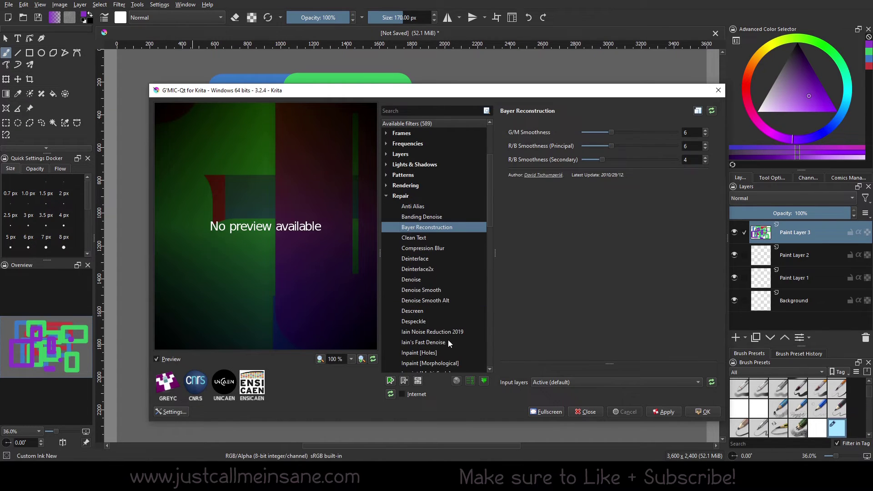
left_click(433, 321)
scroll(438, 296, "up", 3)
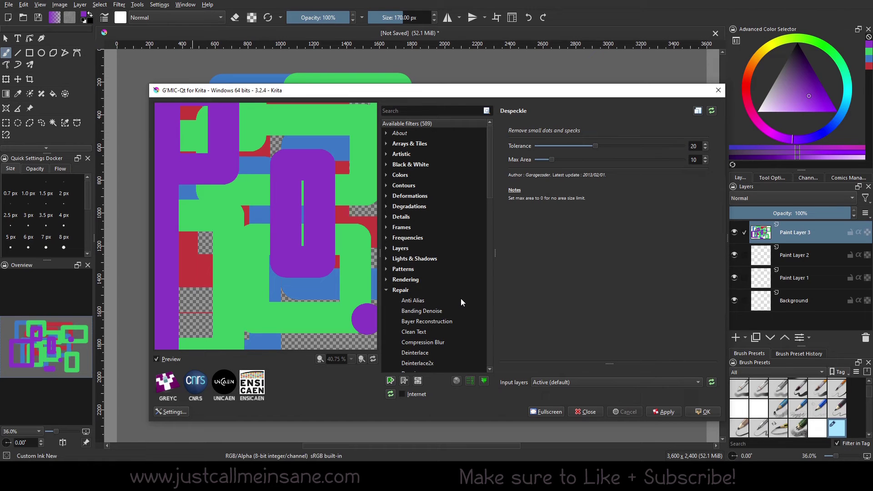
Collapse the Repair group and expand Silhouettes > Animals.
scroll(460, 298, "down", 10)
scroll(460, 298, "up", 5)
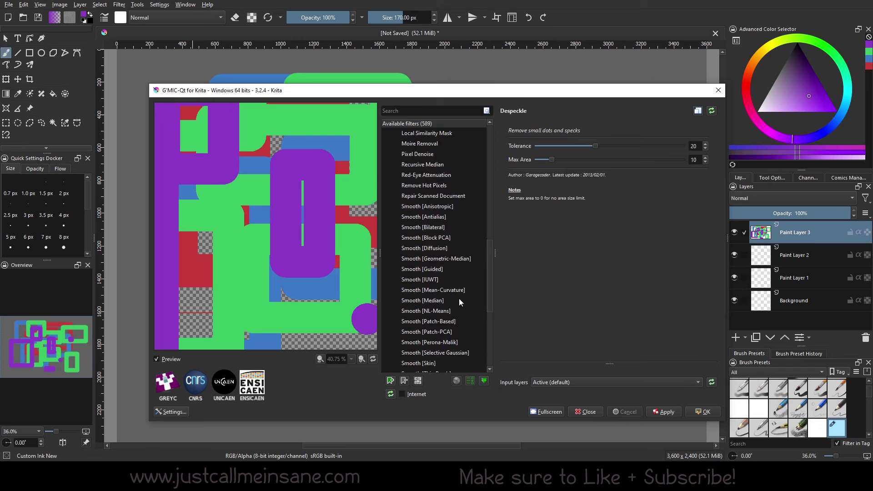
scroll(459, 348, "up", 3)
left_click(386, 225)
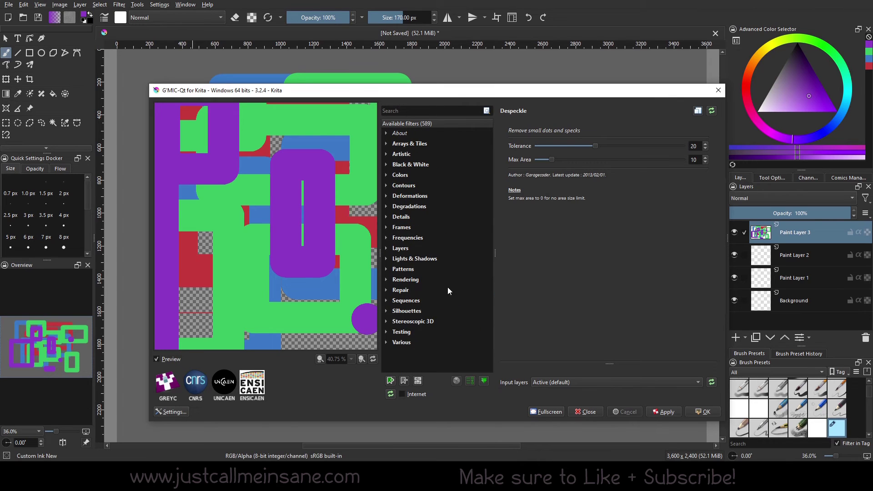
left_click(387, 311)
scroll(421, 318, "down", 1)
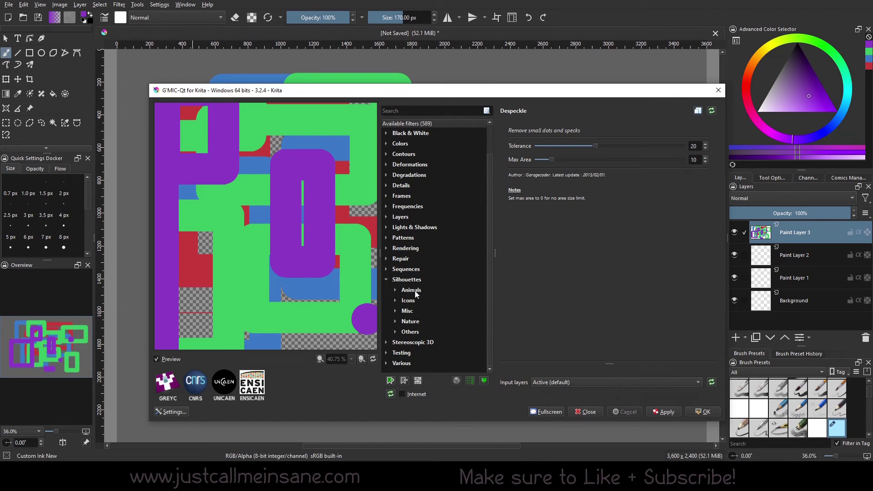
left_click(415, 290)
Preview the Dragonfly, Paw, Kookaburra and Rooster silhouettes, then drop Rooster from the preview.
left_click(416, 300)
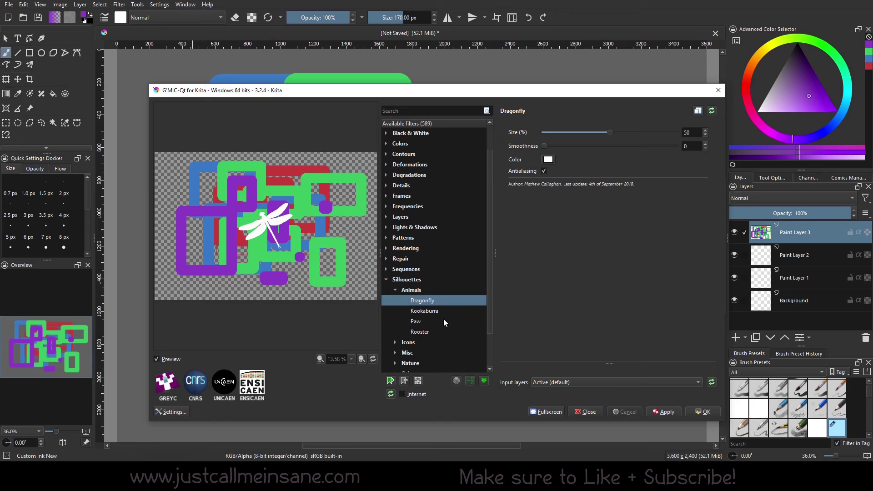
left_click(443, 320)
left_click(436, 312)
left_click(435, 342)
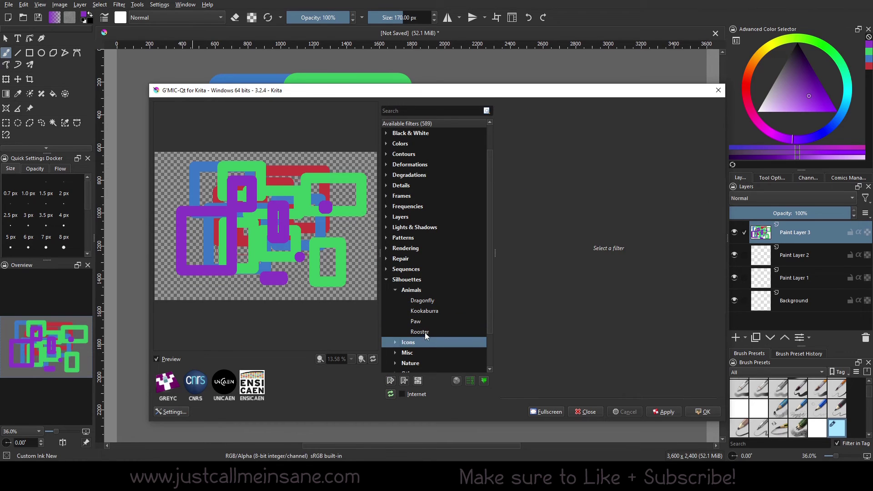
left_click(423, 332)
left_click(436, 292)
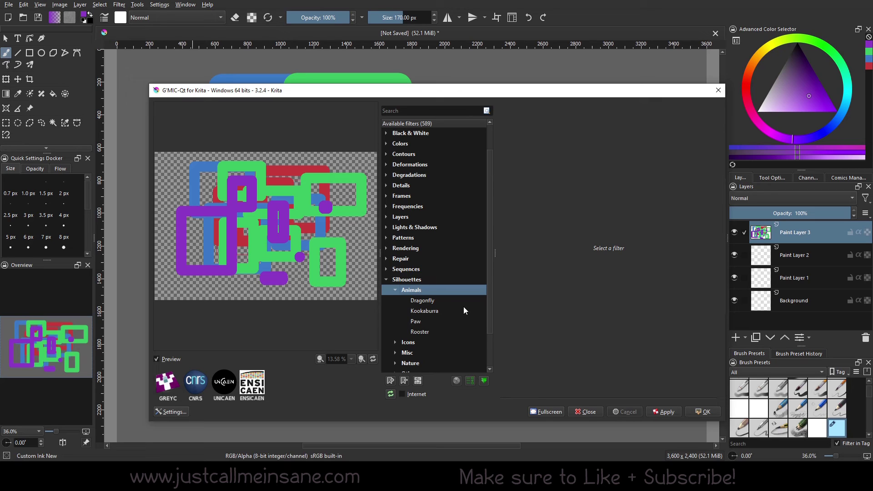
Collapse Silhouettes and load the Rendering filter 3D Blocks.
left_click(386, 279)
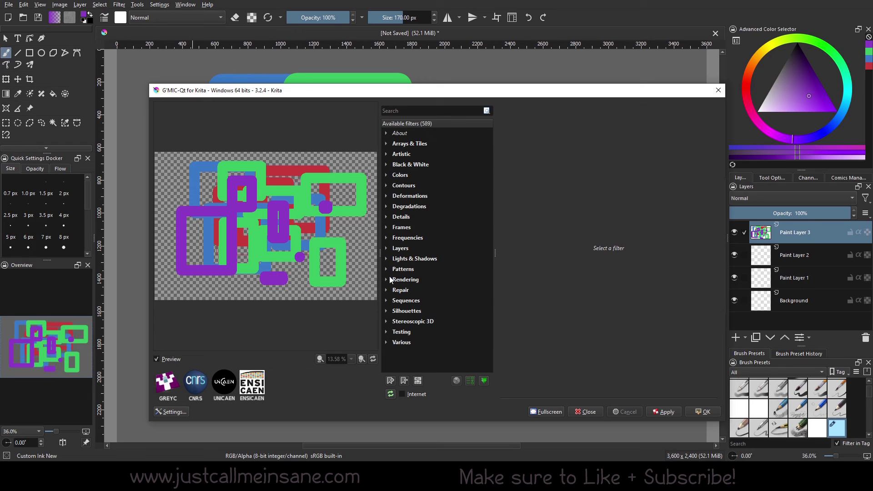
left_click(389, 278)
left_click(418, 290)
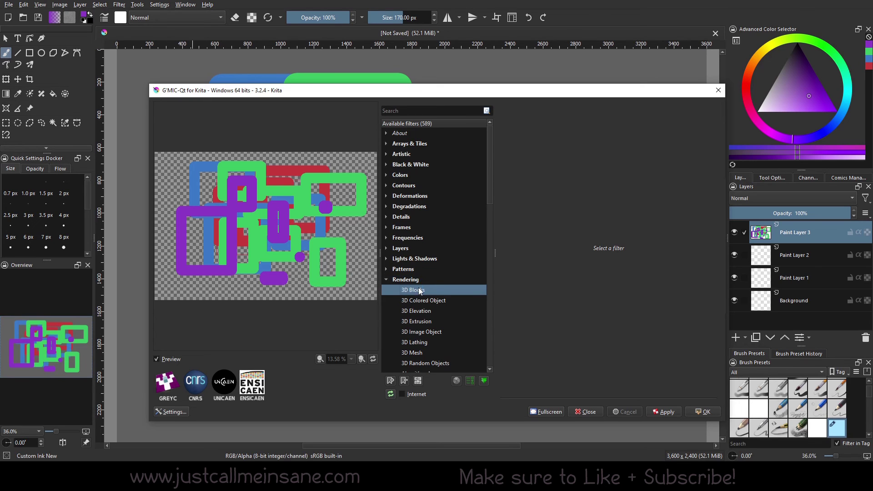